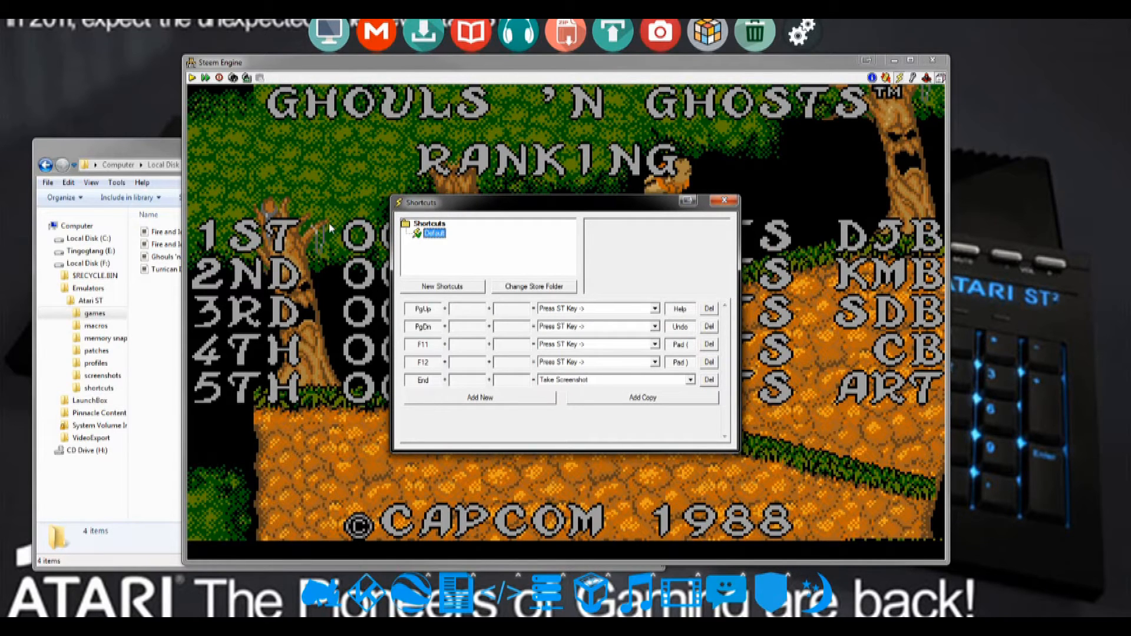
Delete the End, F12, F11 and PgDn shortcuts from the Default shortcut set
left_click(709, 380)
left_click(710, 363)
left_click(709, 344)
left_click(710, 327)
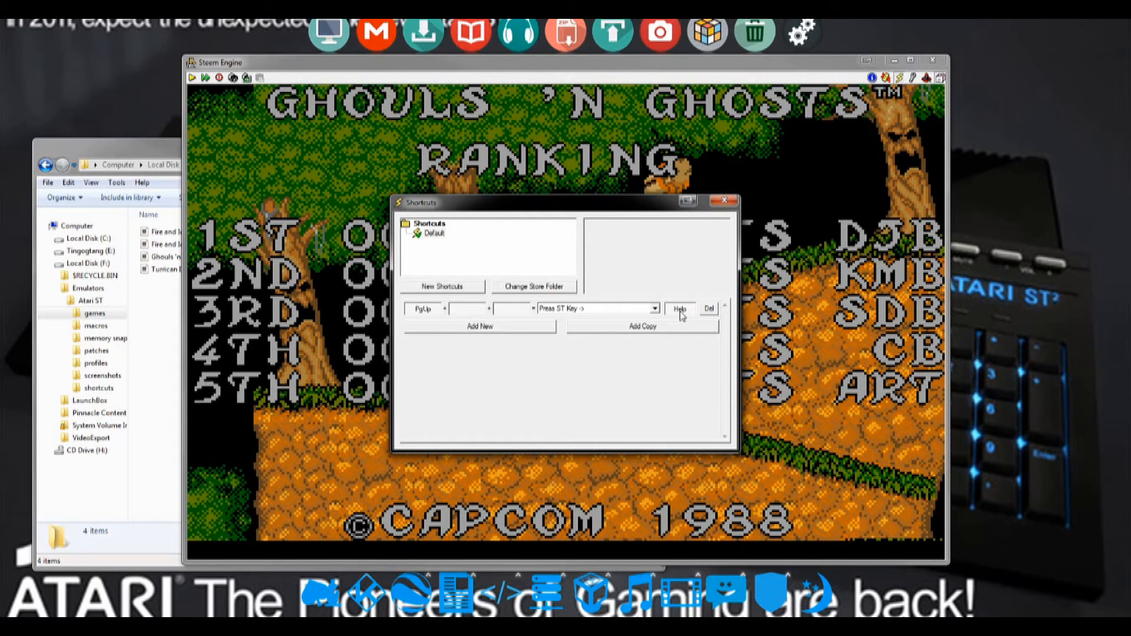
Clear the remaining shortcut's ST key, assign joystick 2 button 10 to it and set its action to Toggle Emulation Start/Stop
left_click(680, 311)
key("Pause")
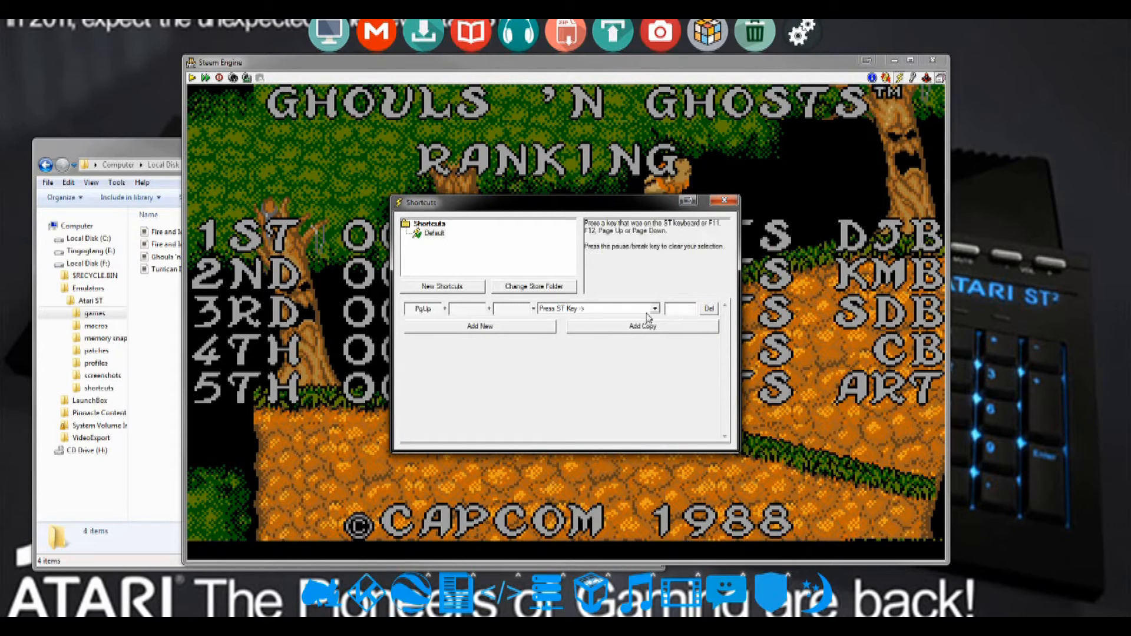
left_click(423, 313)
key("Pause")
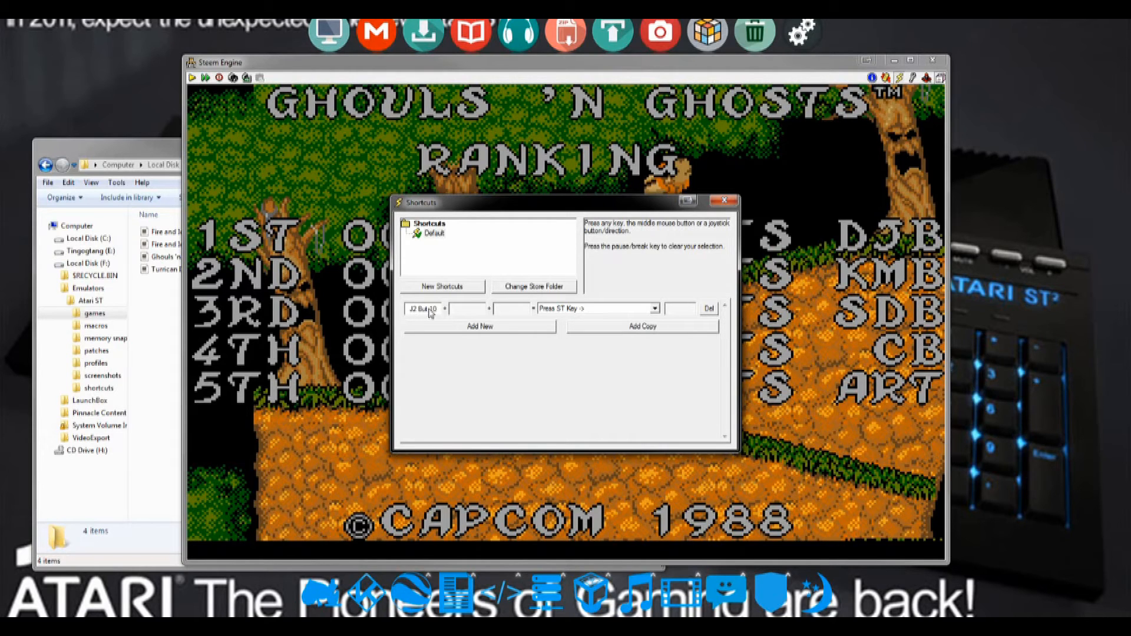
left_click(655, 310)
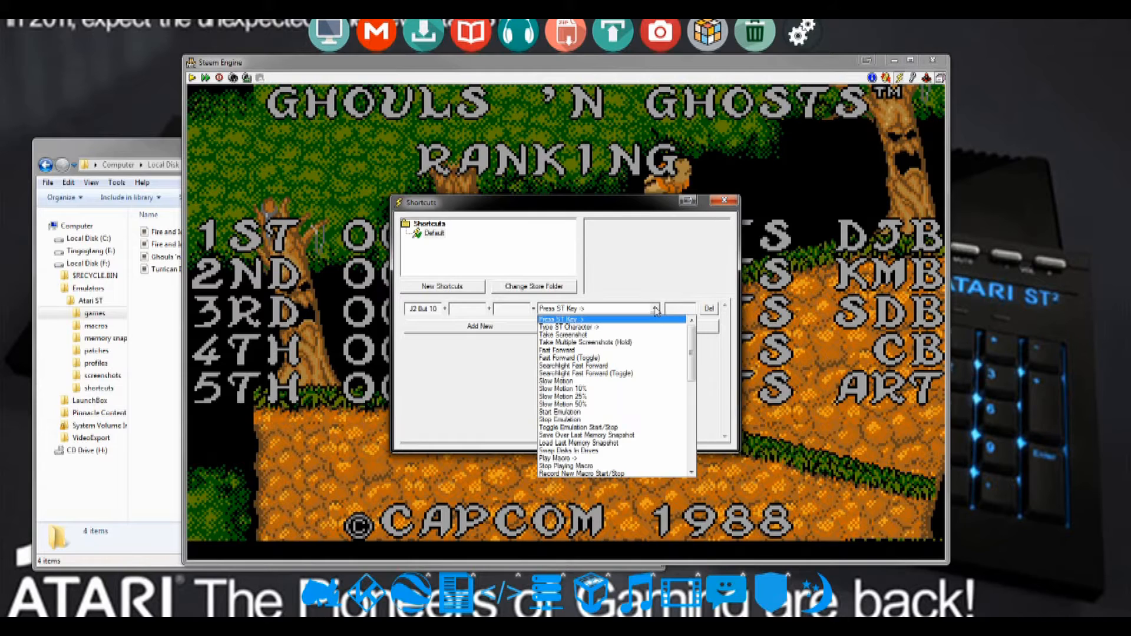
left_click(604, 428)
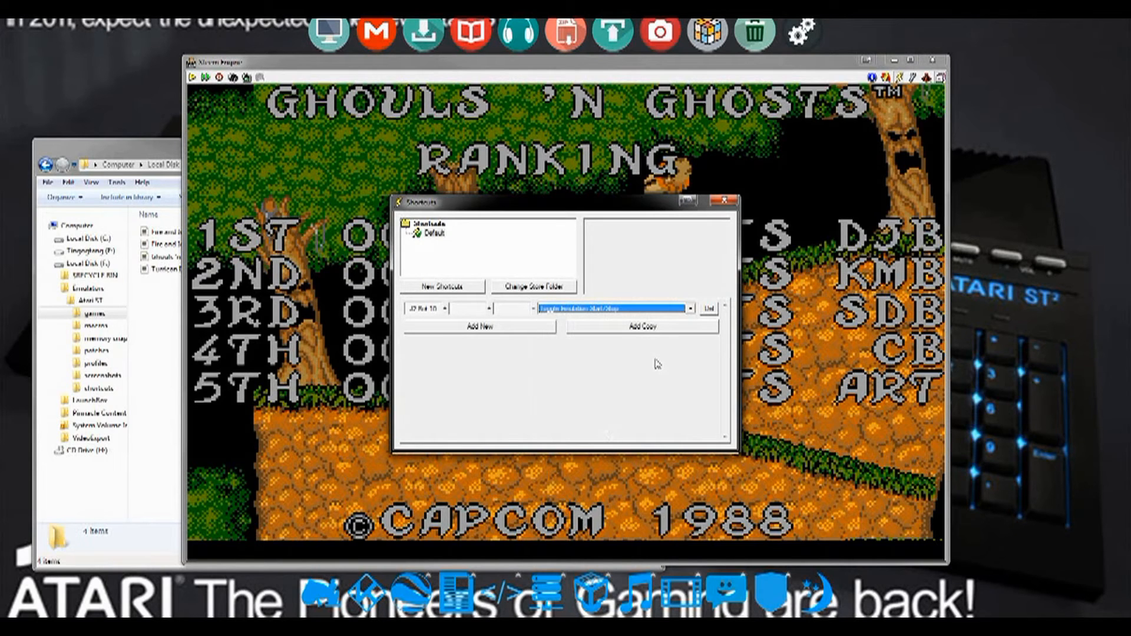
Add a shortcut that maps joystick 2 button 5 to Swap Disks In Drives, and close the shortcut settings
left_click(480, 326)
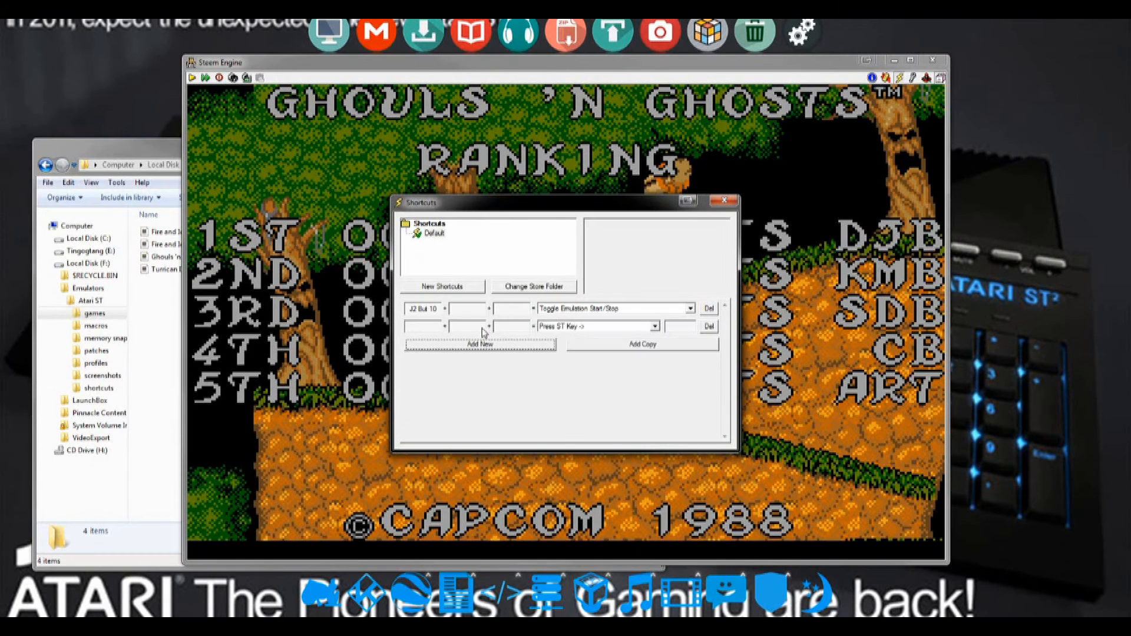
left_click(429, 328)
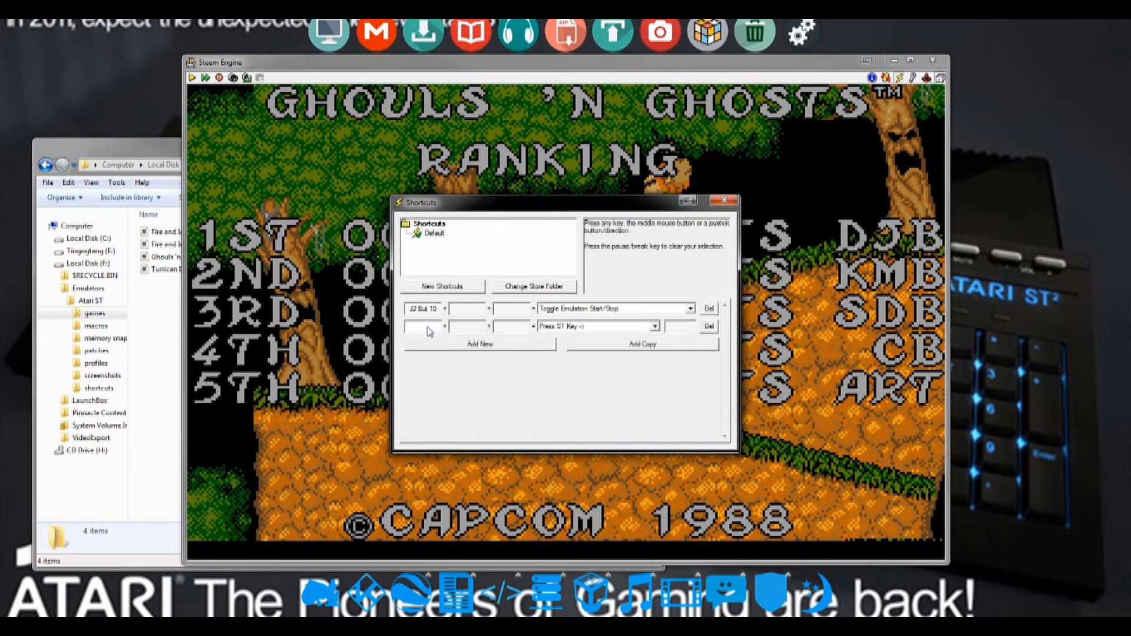
left_click(590, 327)
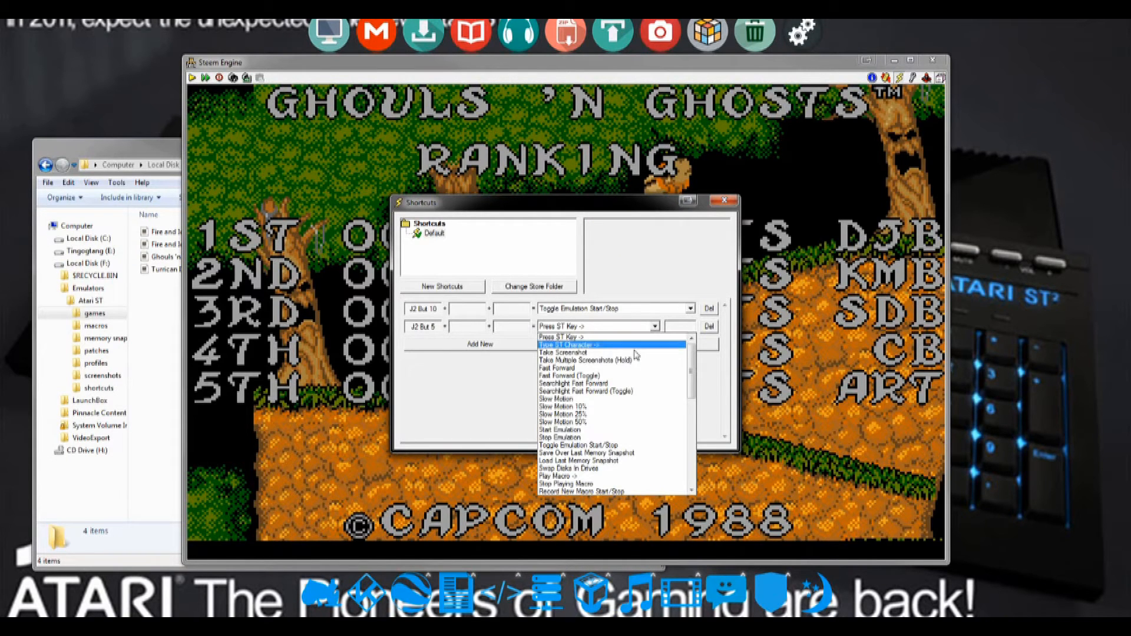
left_click_drag(691, 383, 691, 394)
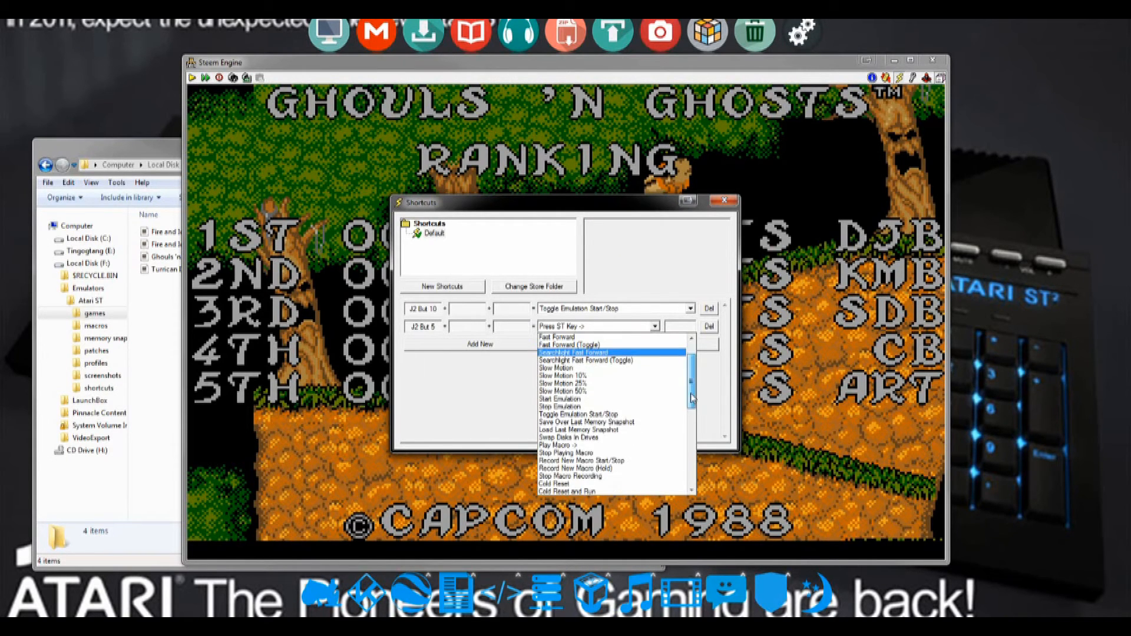
left_click(593, 438)
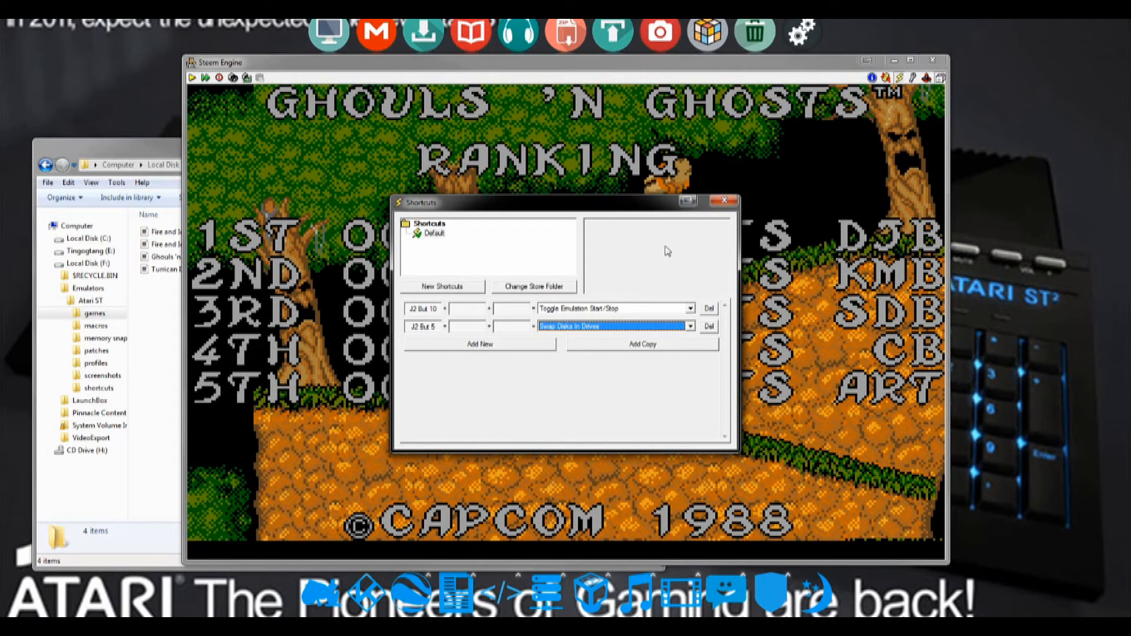
left_click(724, 202)
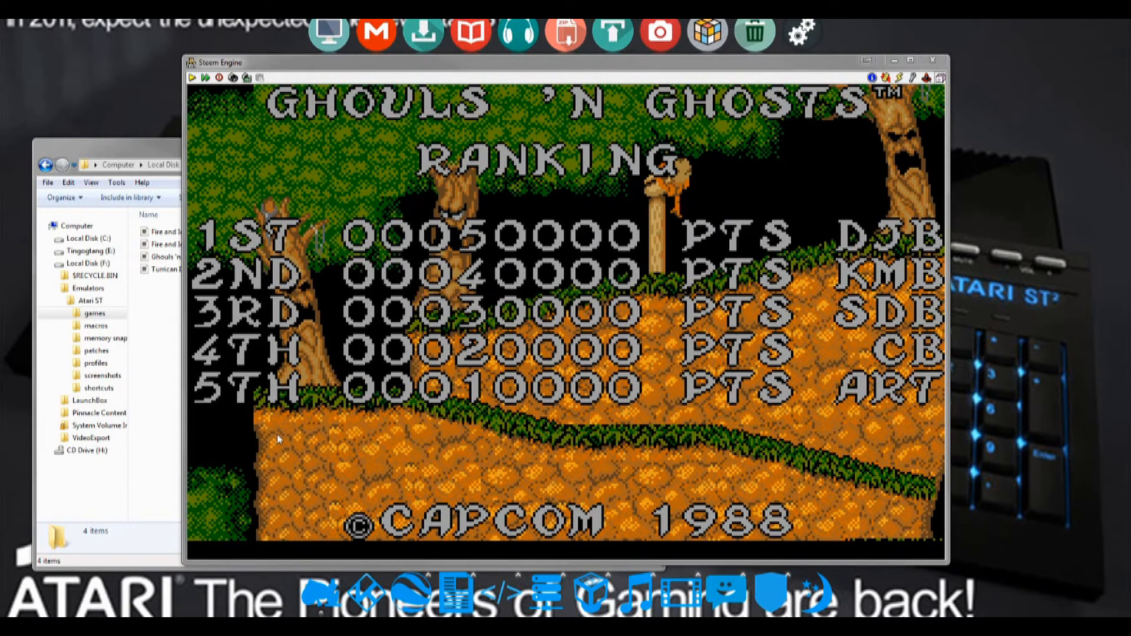
Switch to LaunchBox, dismiss the Add Games prompt and create a new emulator entry named Steem Engine
left_click(314, 609)
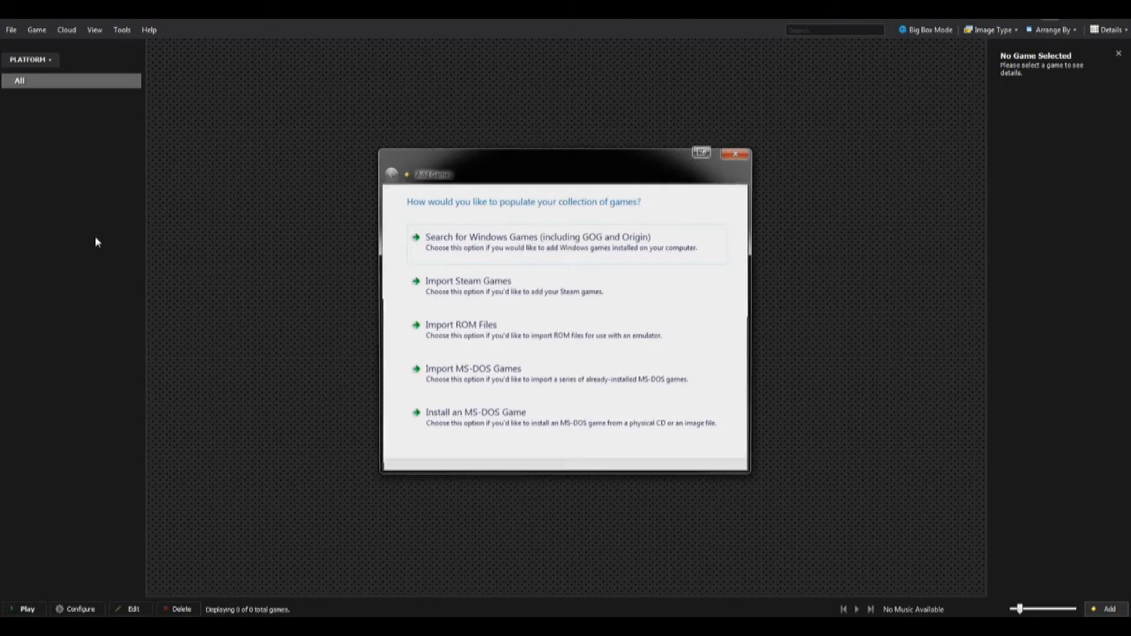
left_click(738, 152)
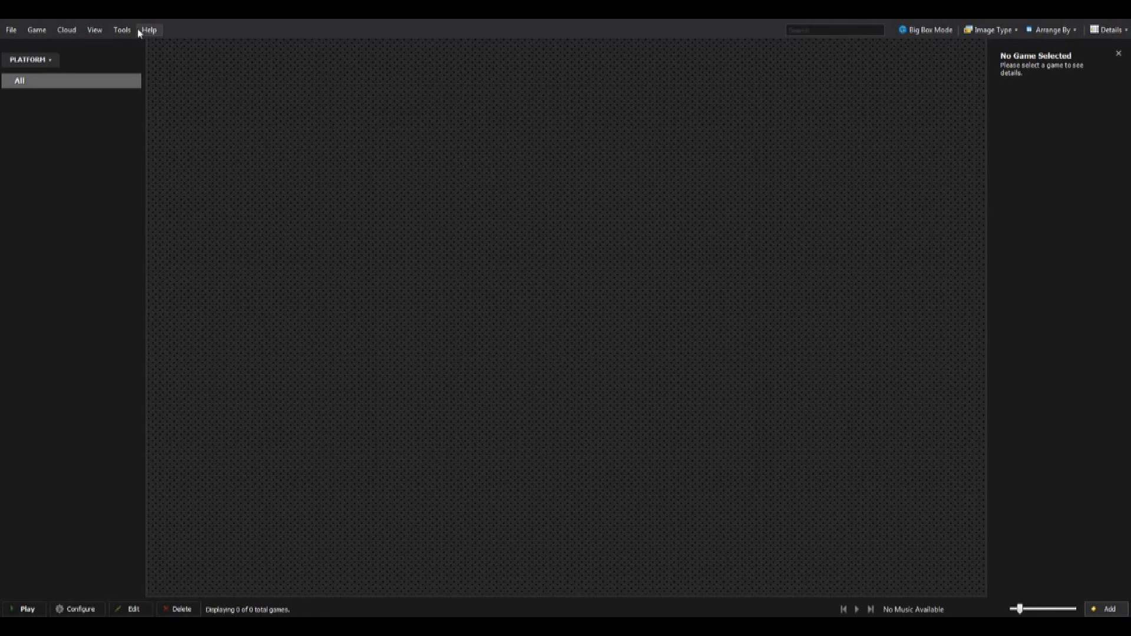
left_click(122, 30)
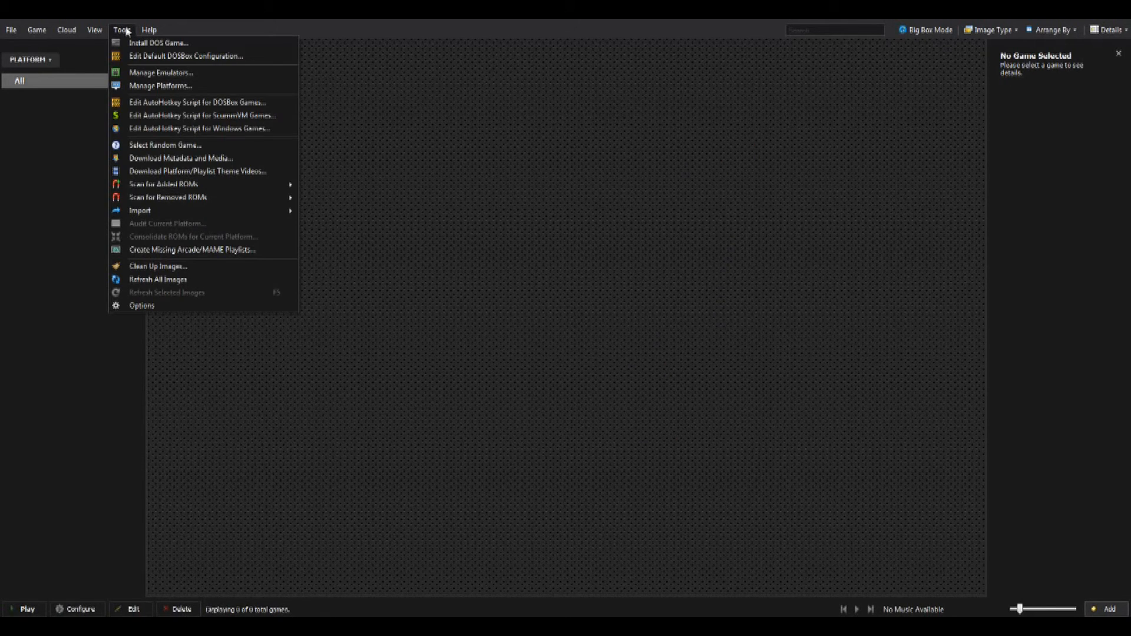
left_click(150, 71)
left_click(385, 416)
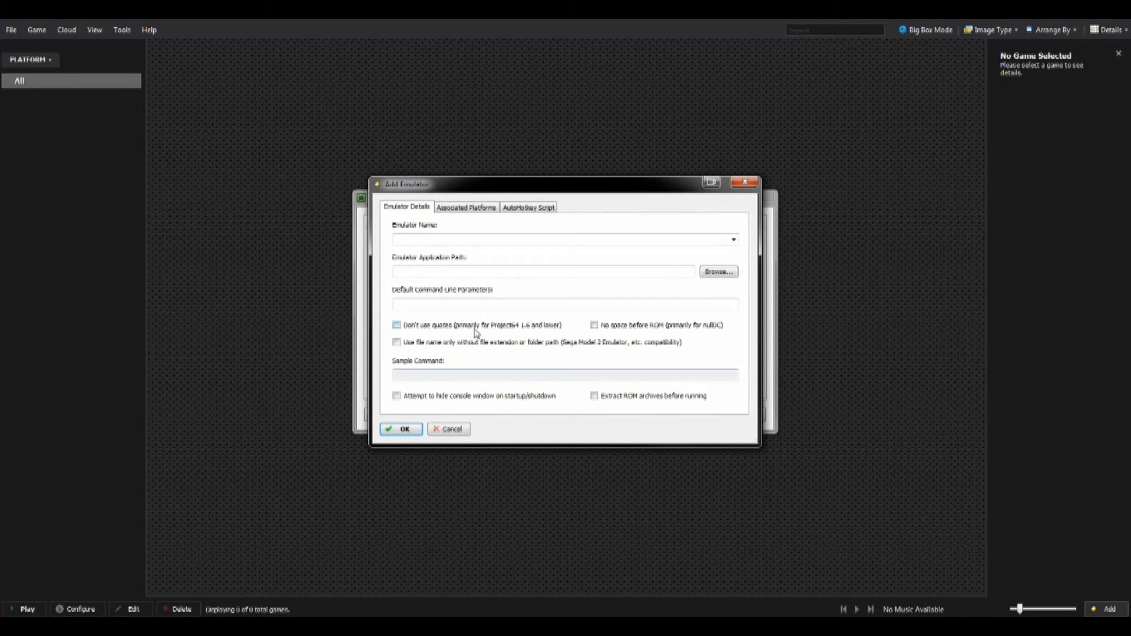
type("Steem")
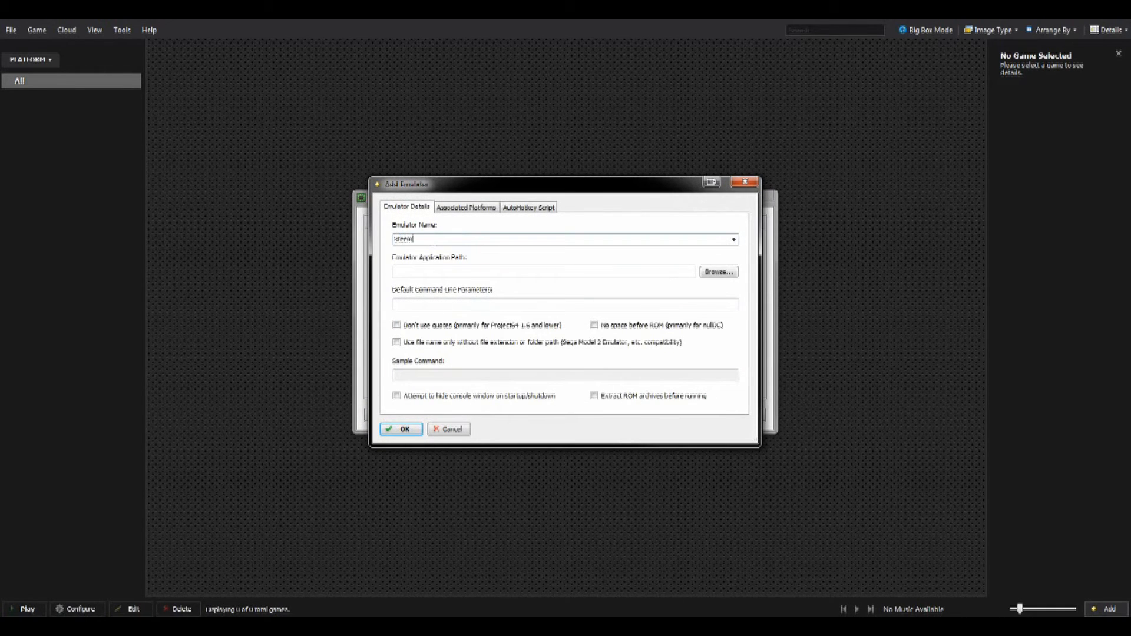
type(" Engine")
Set the emulator's application path to Steem.exe in the Emulators\Atari ST folder on drive F
left_click(715, 274)
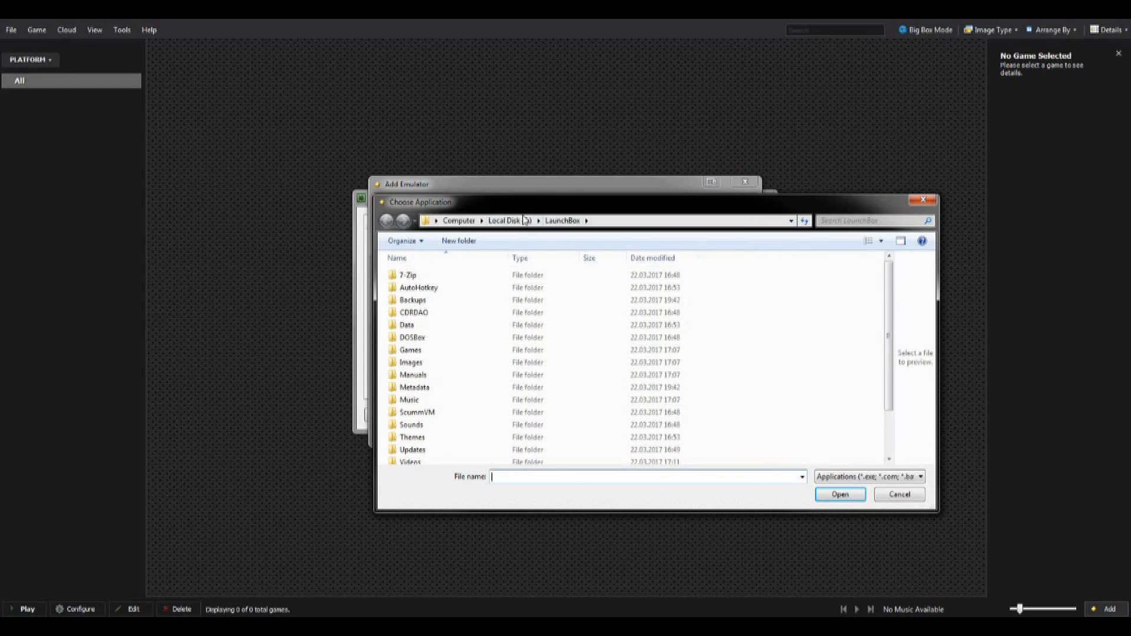
left_click(518, 220)
double_click(448, 300)
double_click(416, 275)
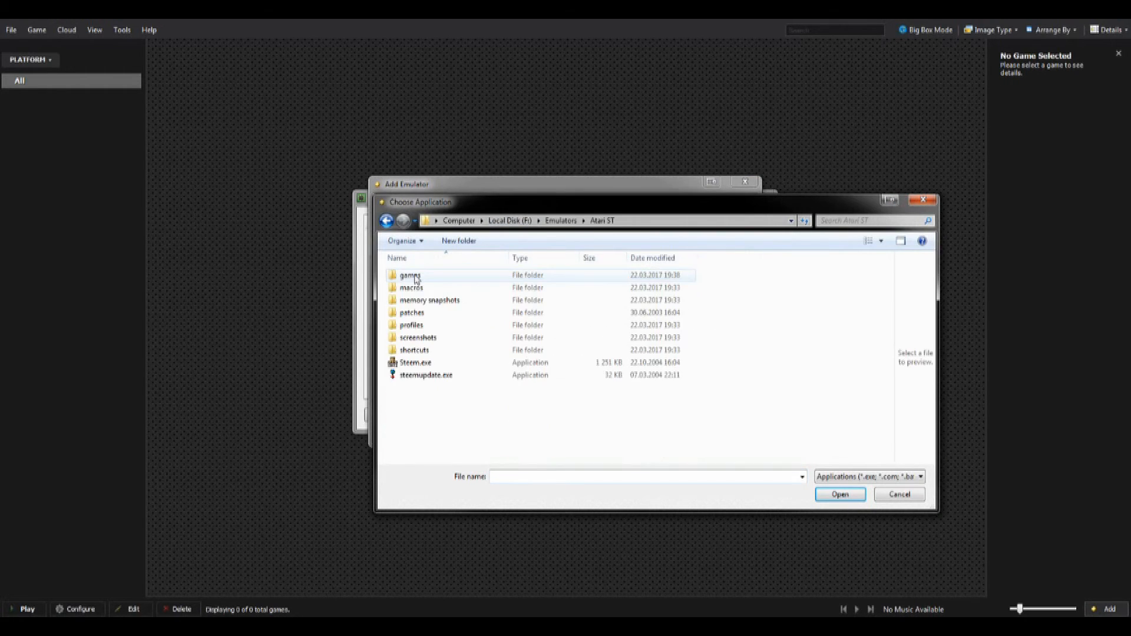
double_click(416, 363)
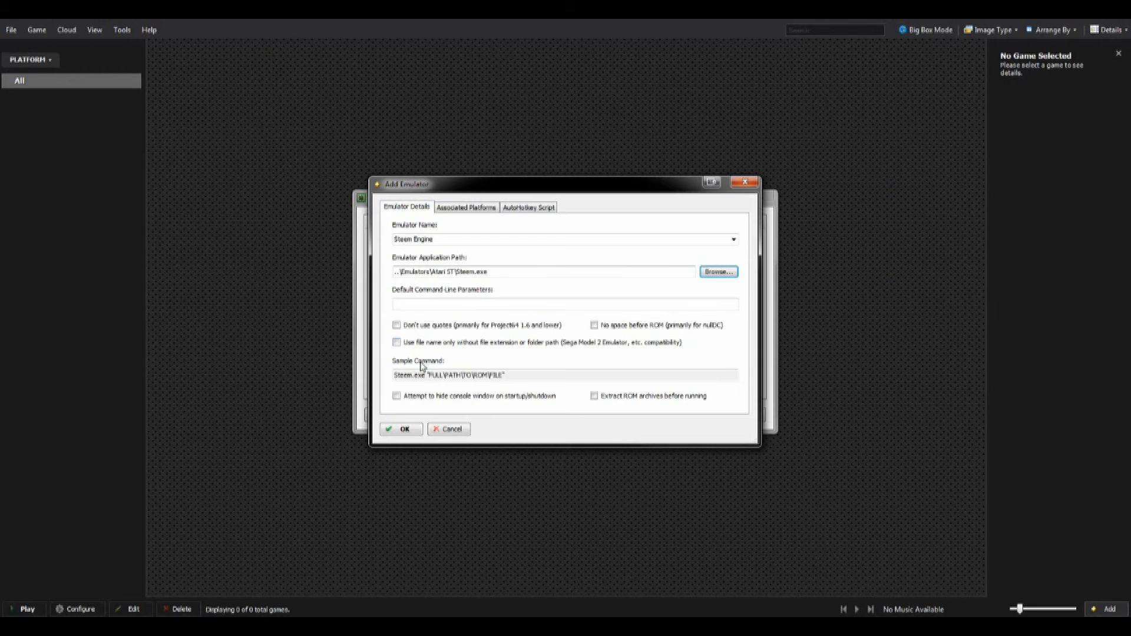
Associate the emulator with the Atari ST platform as its default emulator, save the entry and close emulator management
left_click(456, 208)
left_click(427, 247)
type("Atari ST")
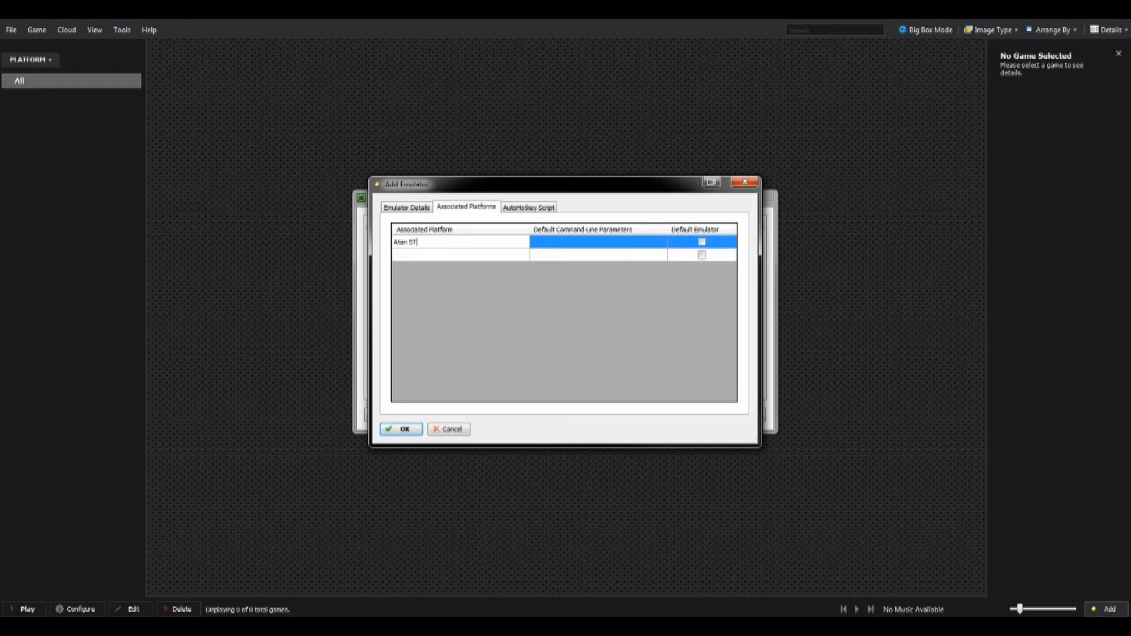
left_click(701, 241)
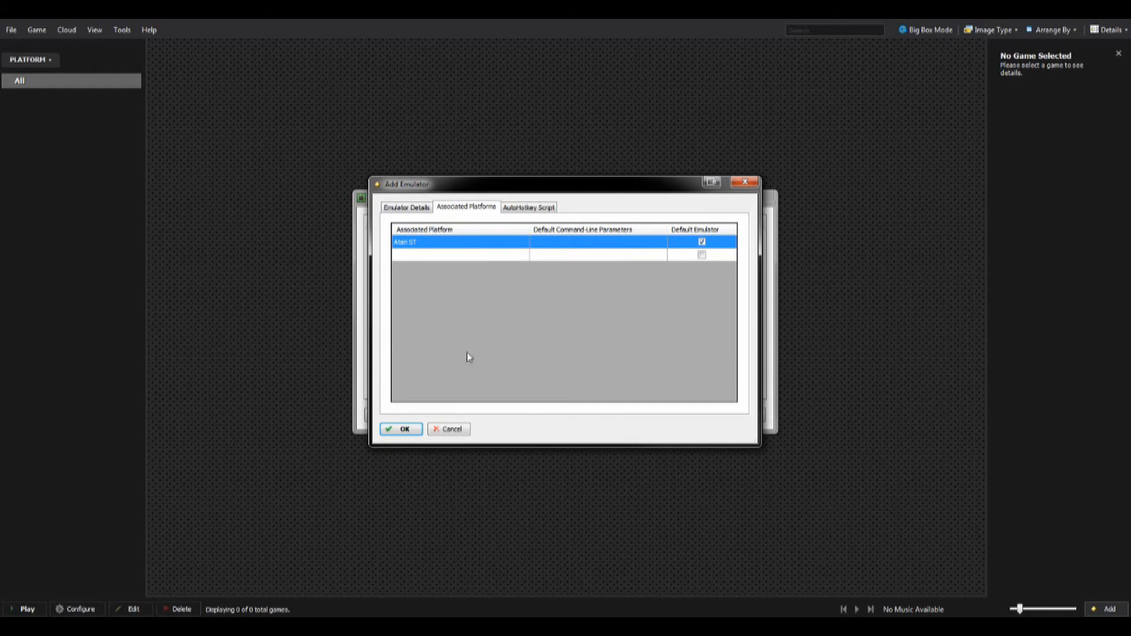
left_click(406, 431)
left_click(406, 430)
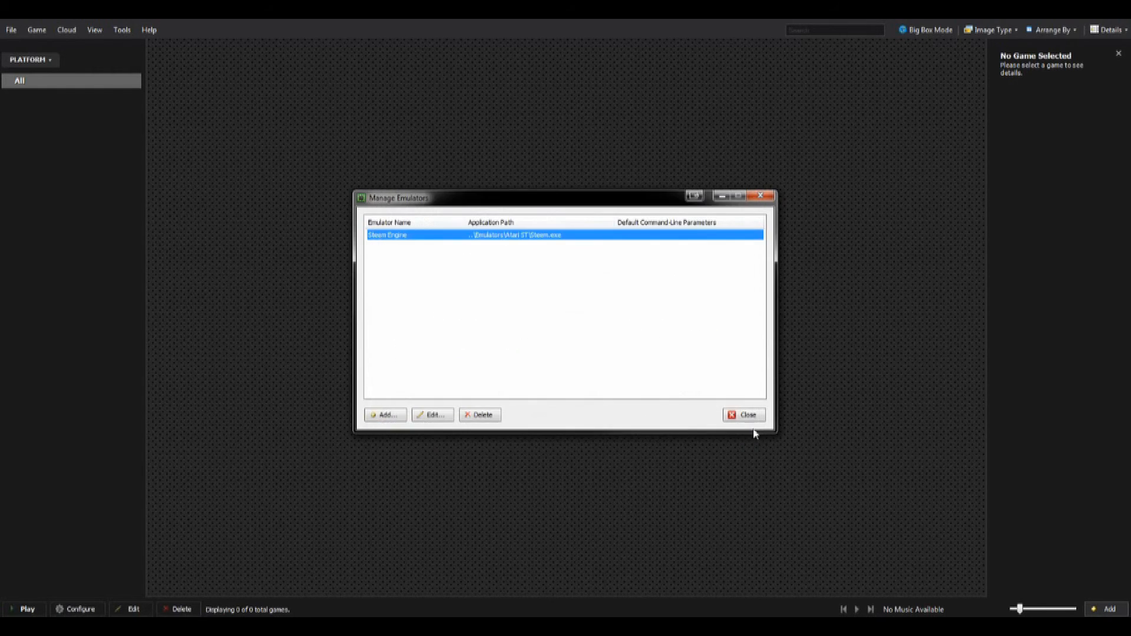
left_click(754, 416)
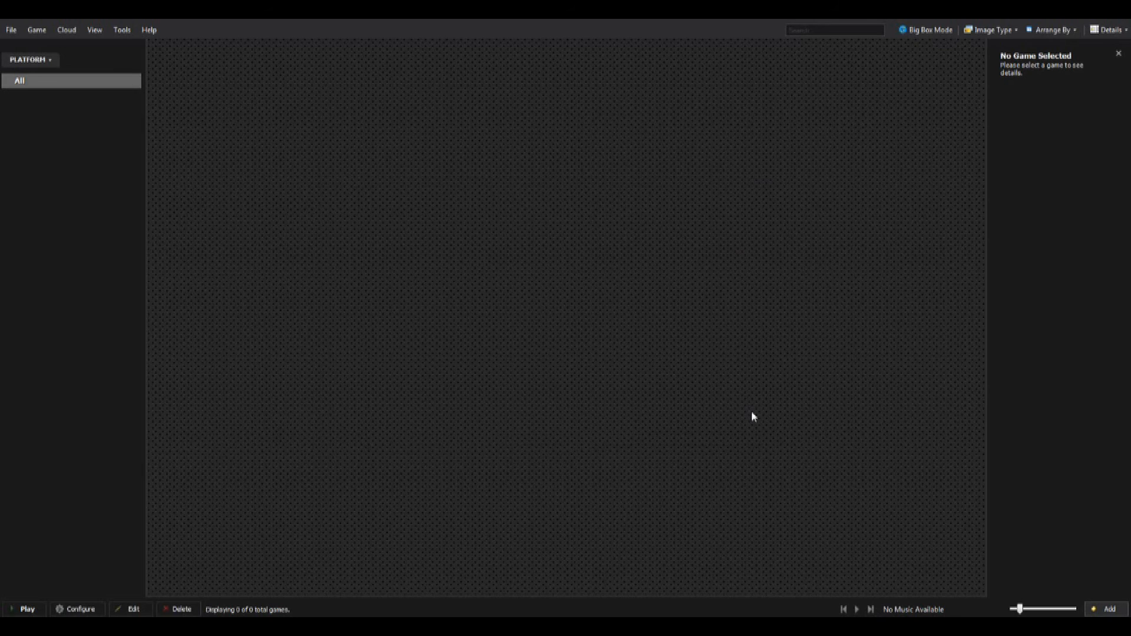
Start a ROM file import and add the games folder from Emulators\Atari ST on drive F as the source
left_click(121, 30)
mouse_move(217, 214)
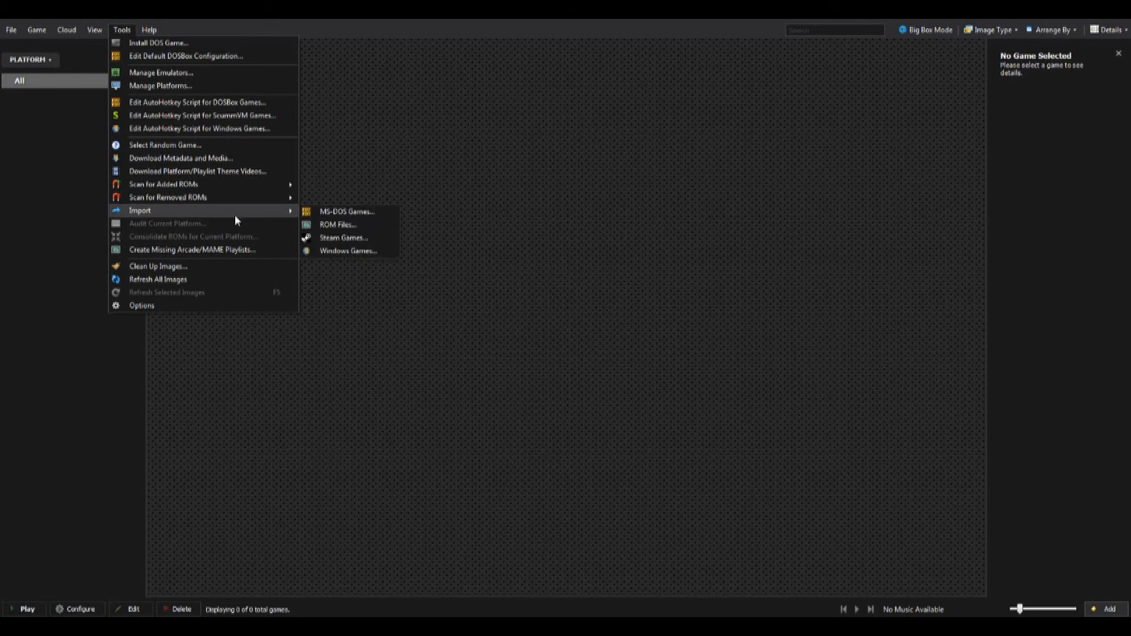
left_click(352, 226)
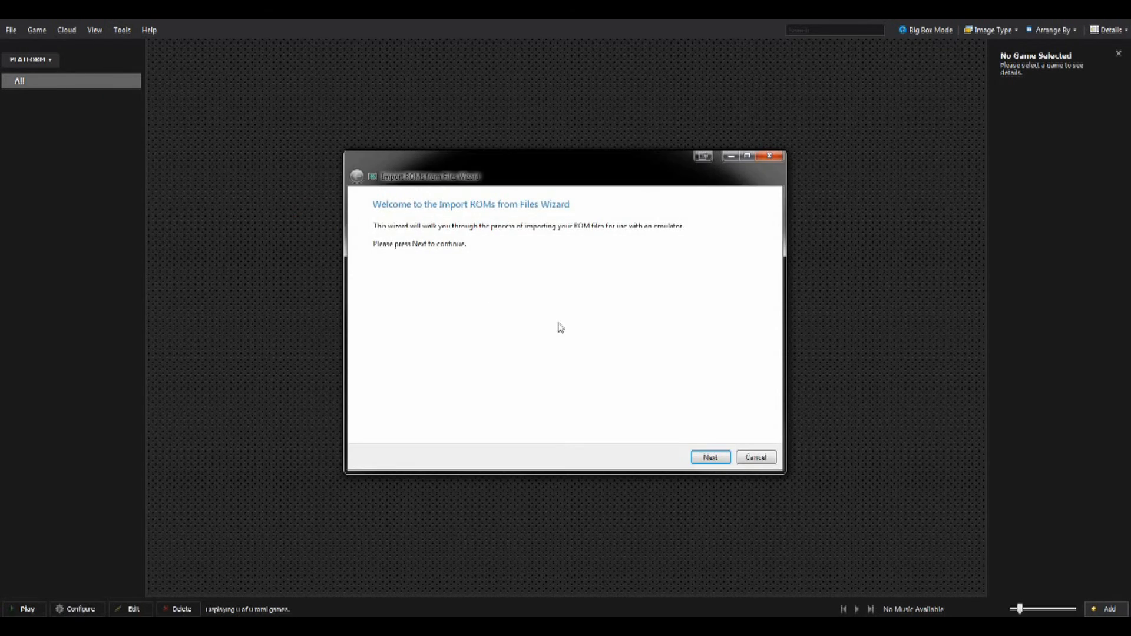
left_click(710, 457)
left_click(393, 426)
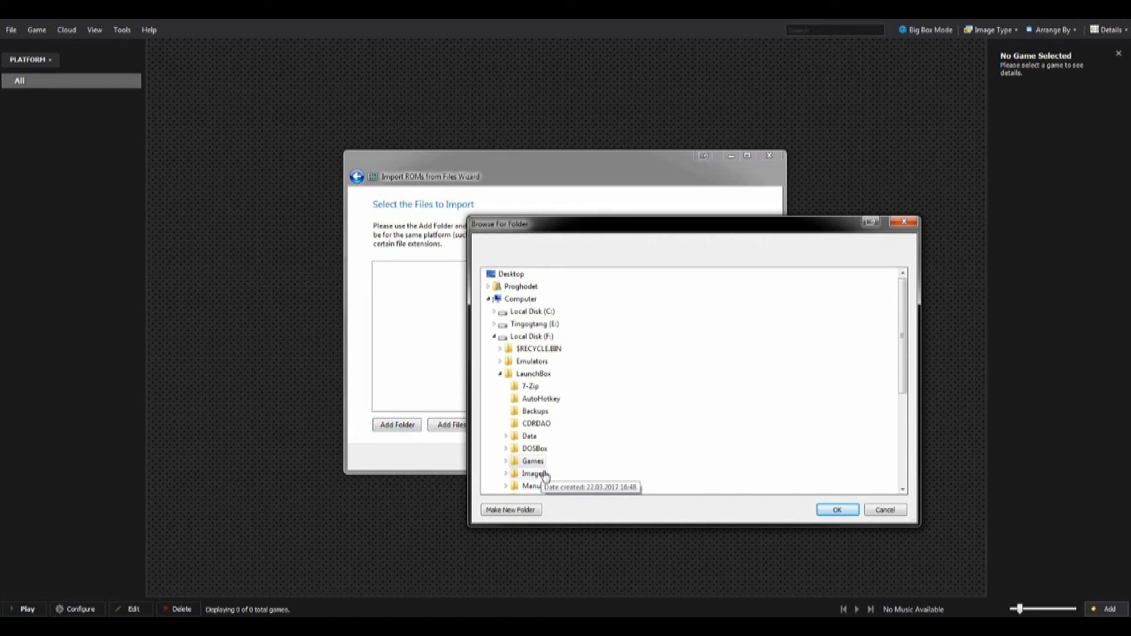
left_click(500, 374)
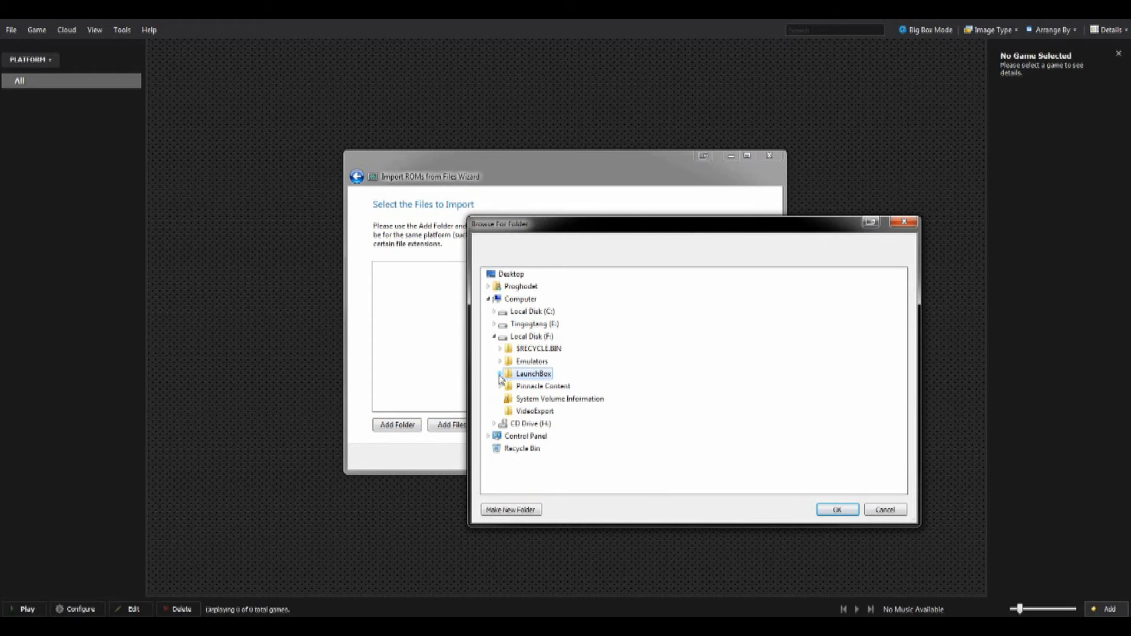
left_click(500, 361)
left_click(537, 386)
left_click(836, 511)
left_click(704, 461)
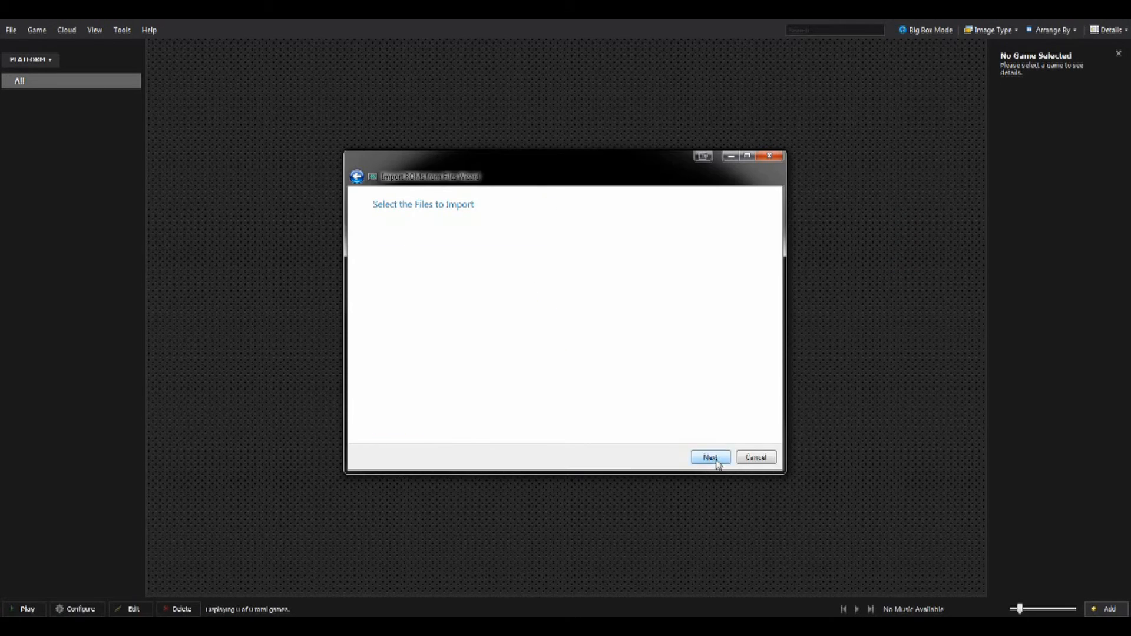
Set the import platform to Atari ST with Steem Engine as emulator, using the files in their current location
type("Atari ST")
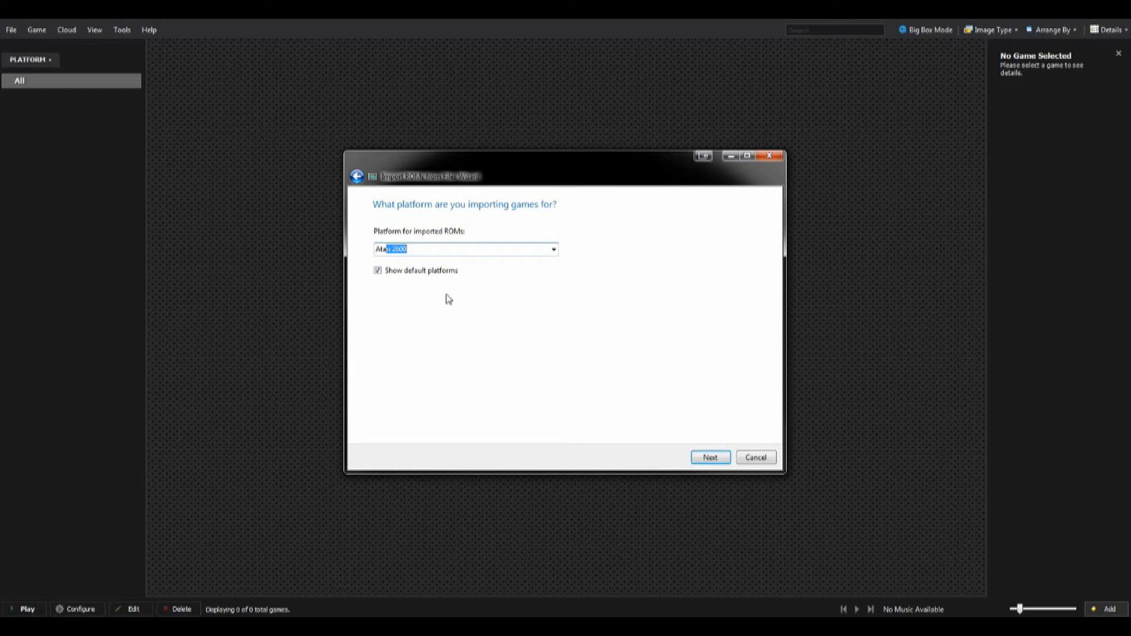
left_click(710, 458)
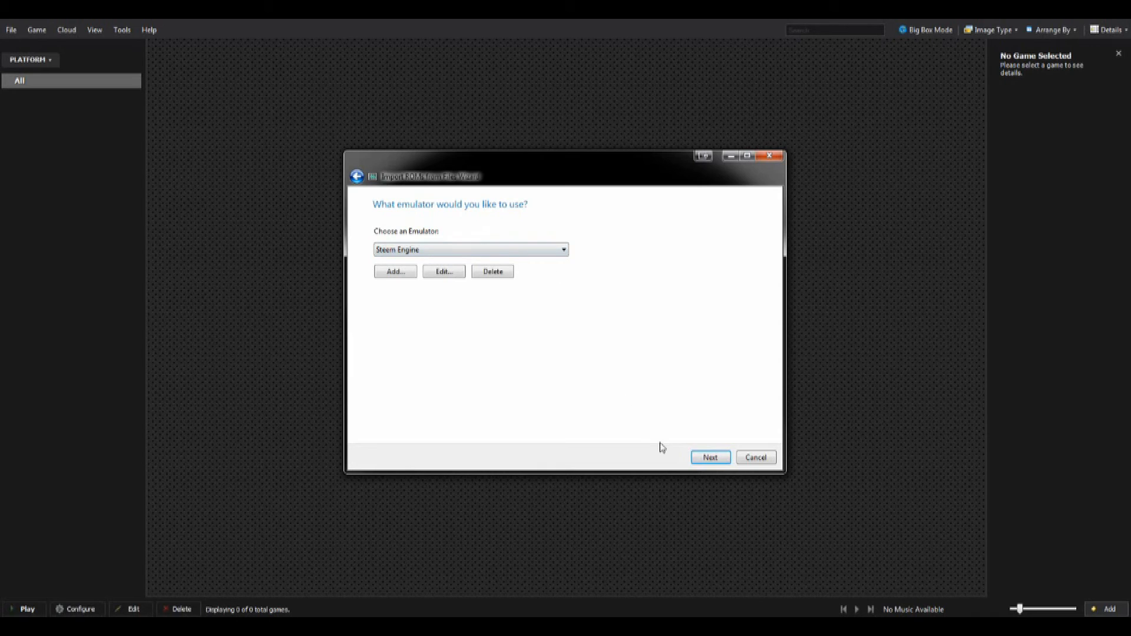
left_click(710, 457)
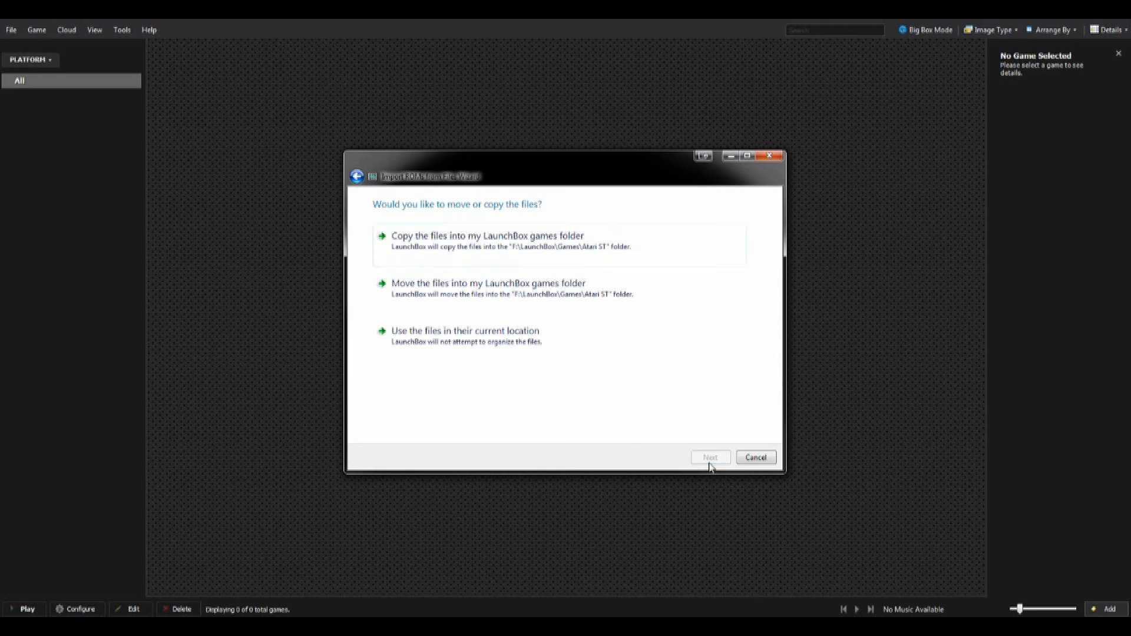
left_click(428, 343)
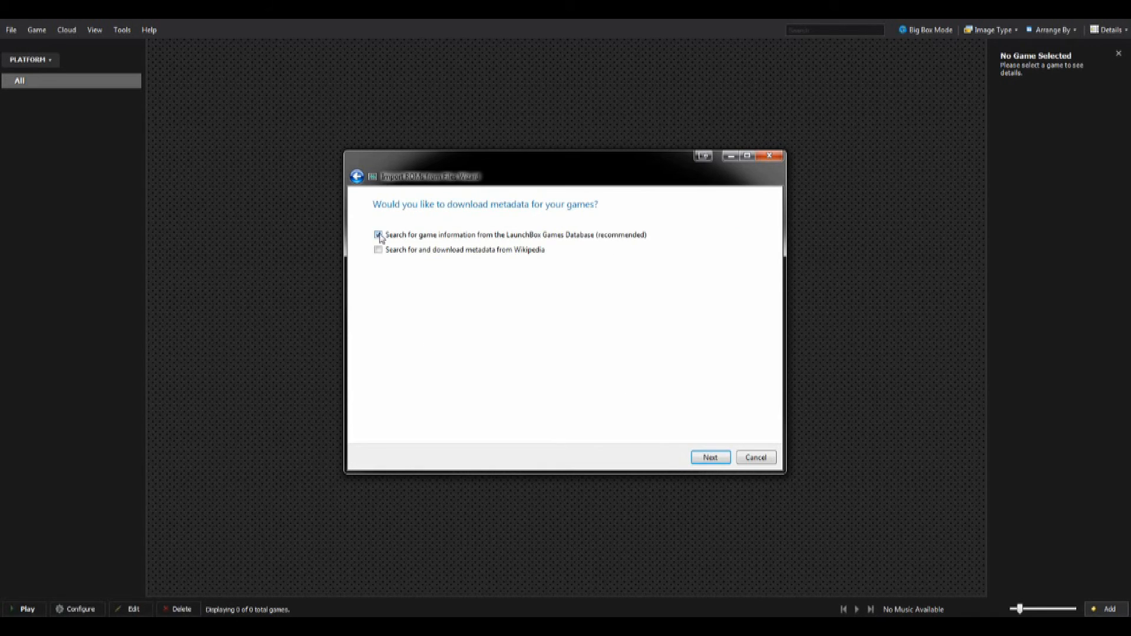
Accept the LaunchBox Games Database metadata search and all selected image types, and skip configuring EmuMovies
left_click(710, 458)
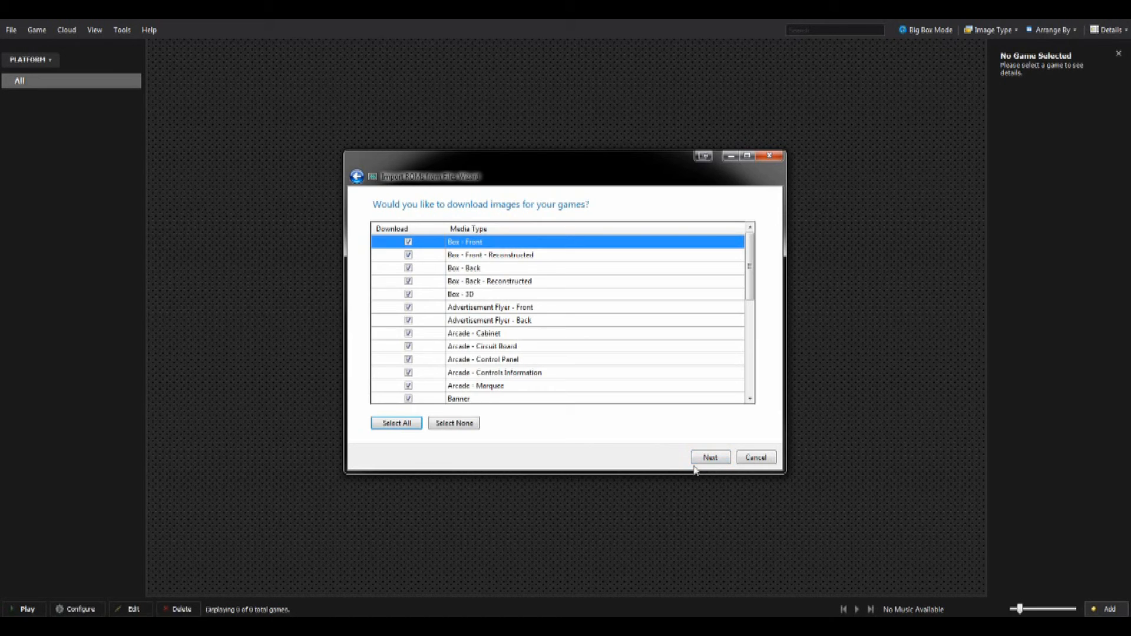
left_click(711, 458)
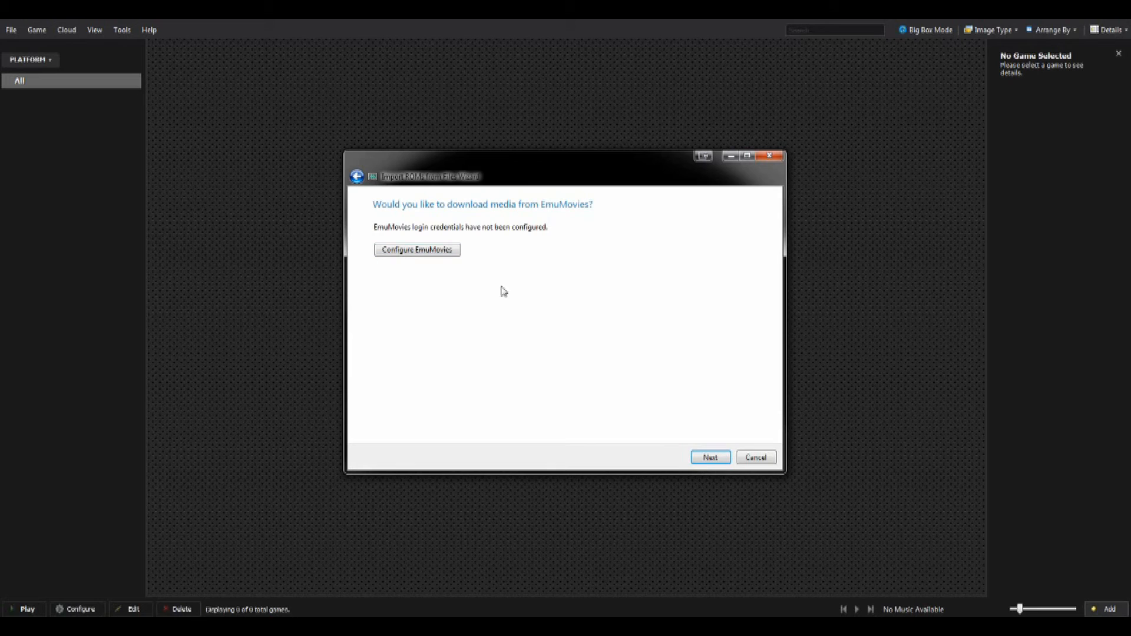
left_click(709, 459)
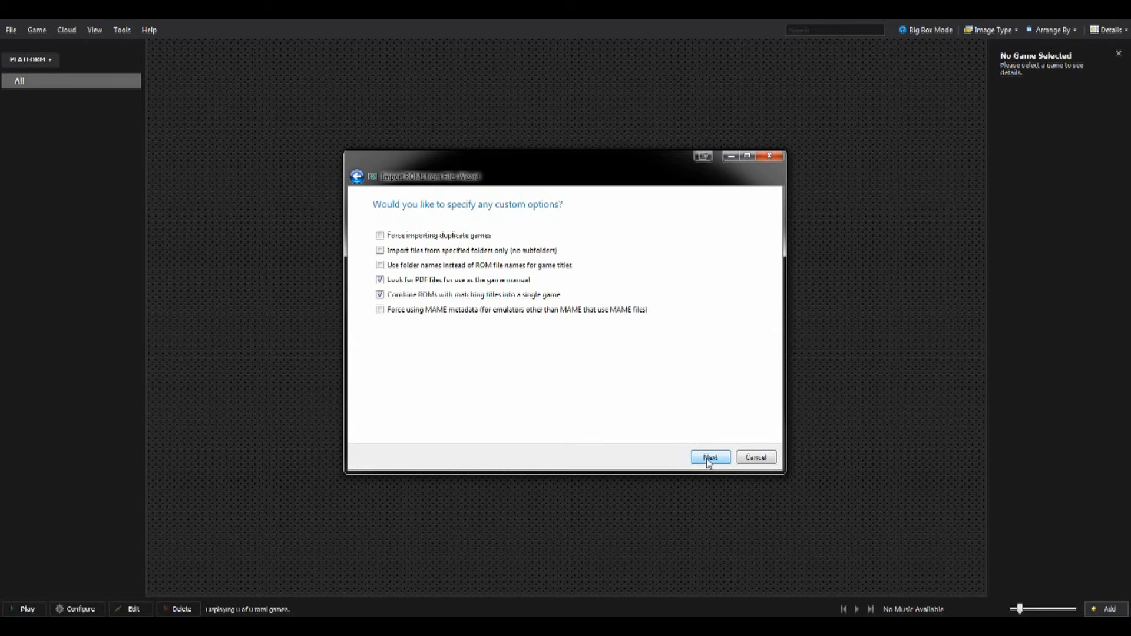
Turn off looking for PDF game manuals and combining ROMs with matching titles, and accept the import options
left_click(403, 283)
left_click(401, 296)
left_click(711, 459)
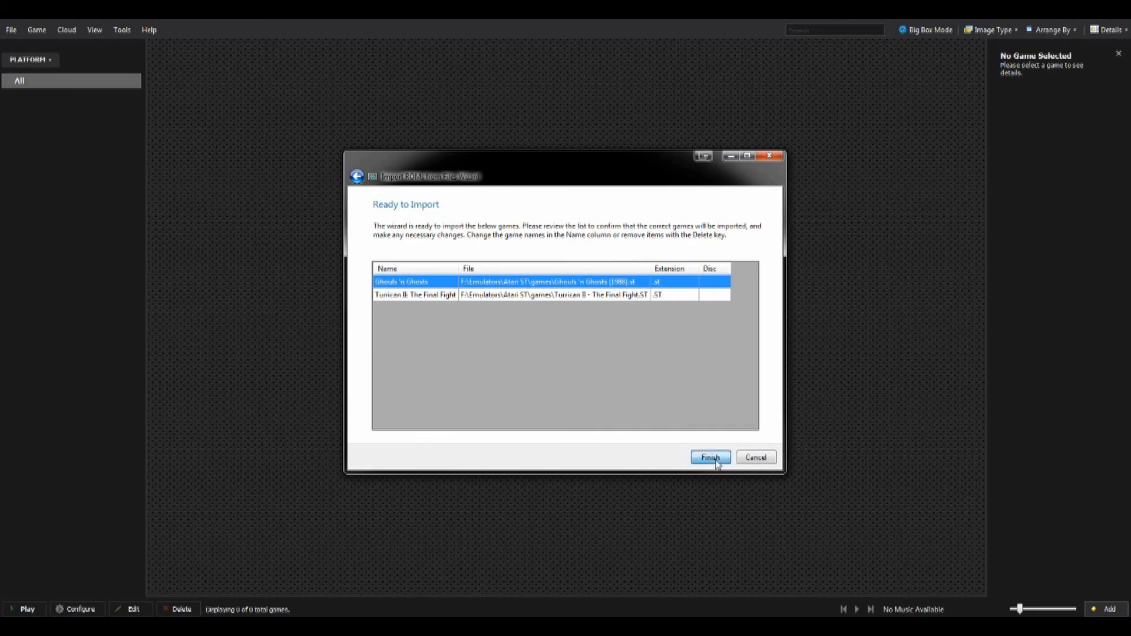
Finish importing the listed games and show the details of Turrican II and Ghouls 'n Ghosts
left_click(710, 458)
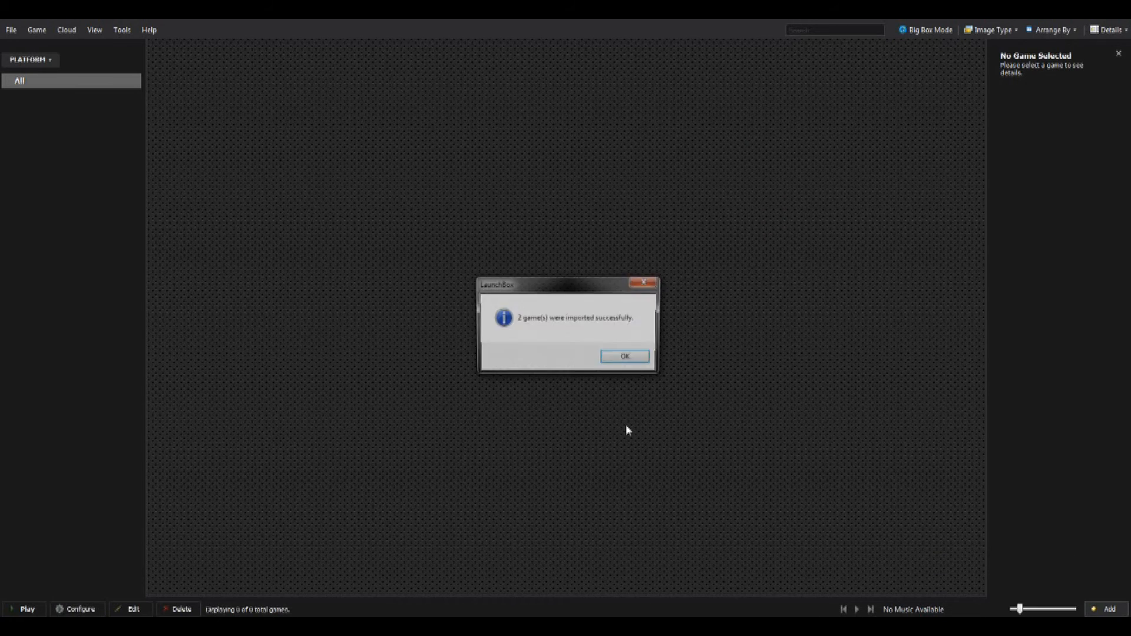
left_click(627, 358)
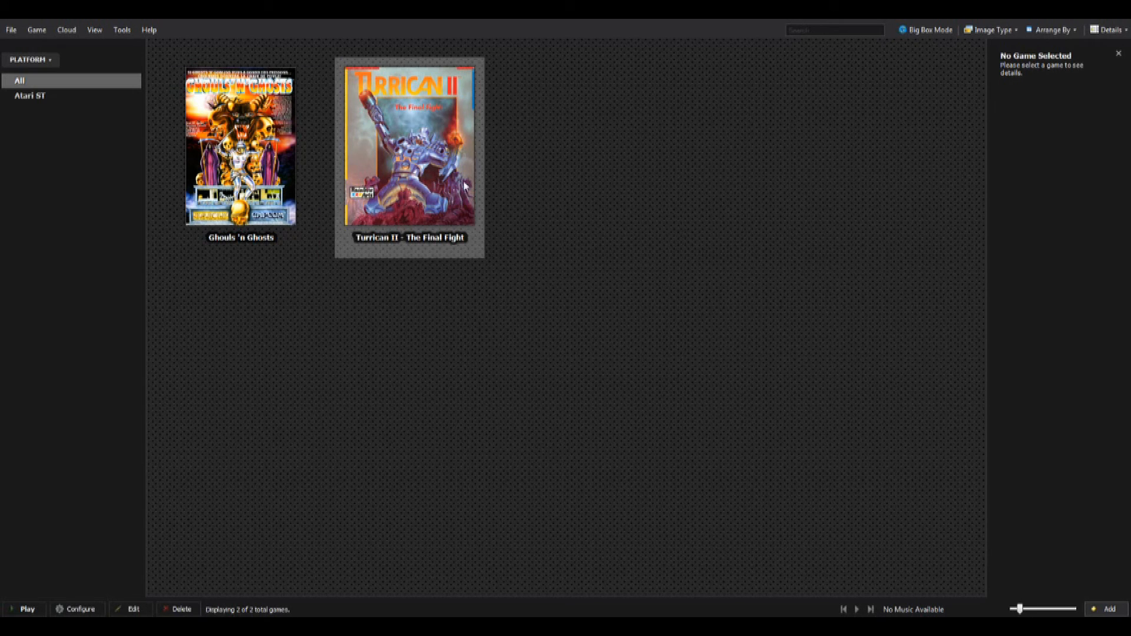
left_click(451, 194)
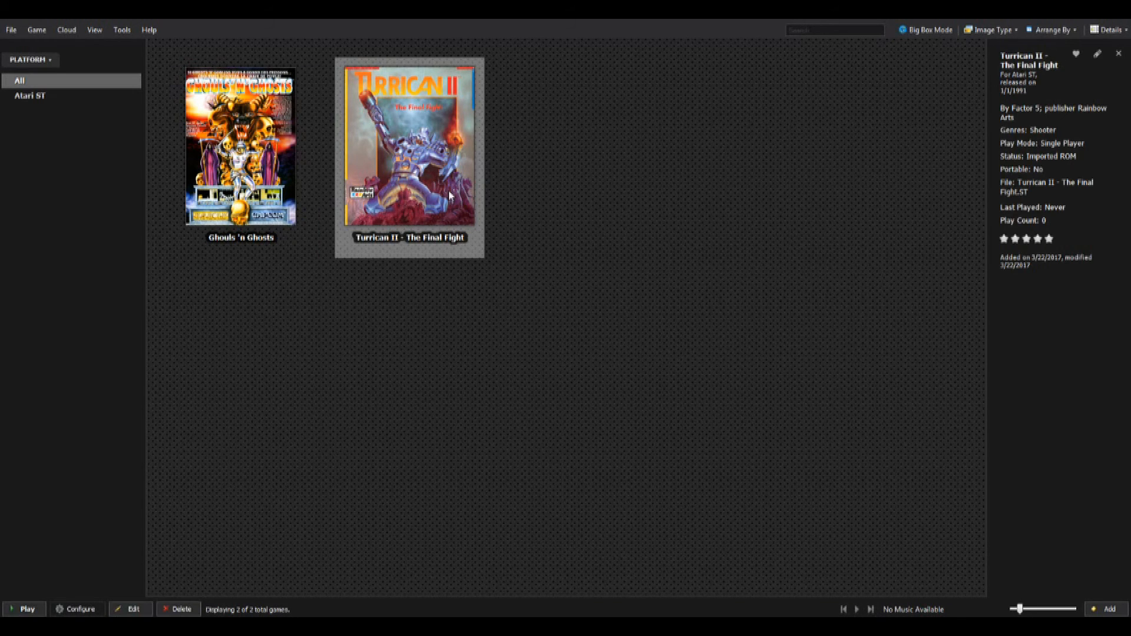
left_click(249, 180)
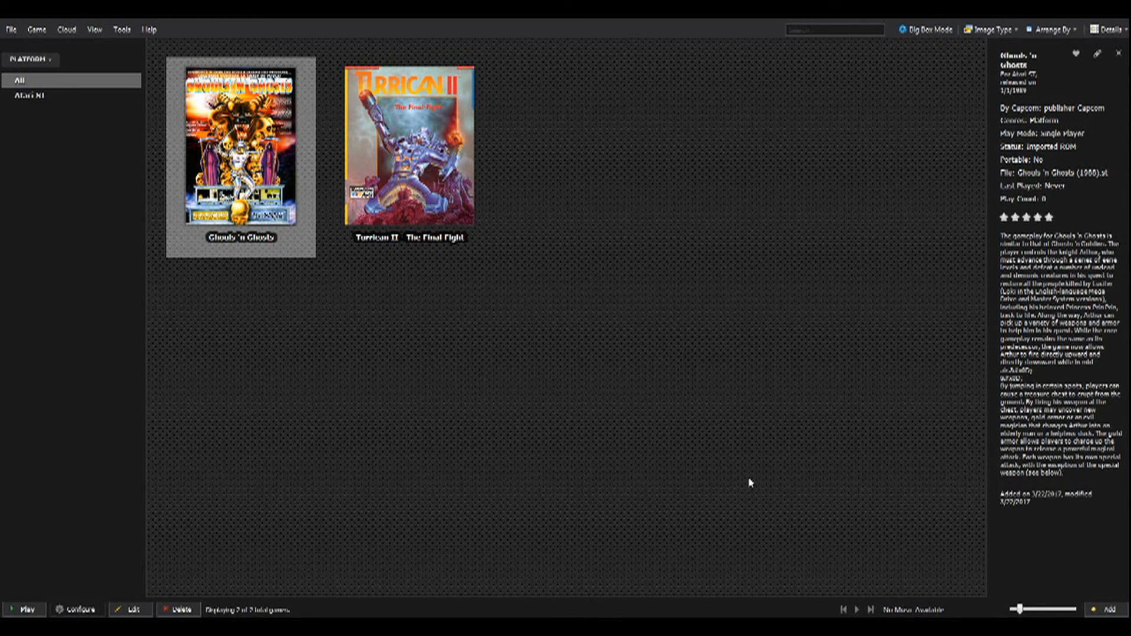
Start a new game entry and enable emulation for it with Steem Engine as the emulator
left_click(1108, 609)
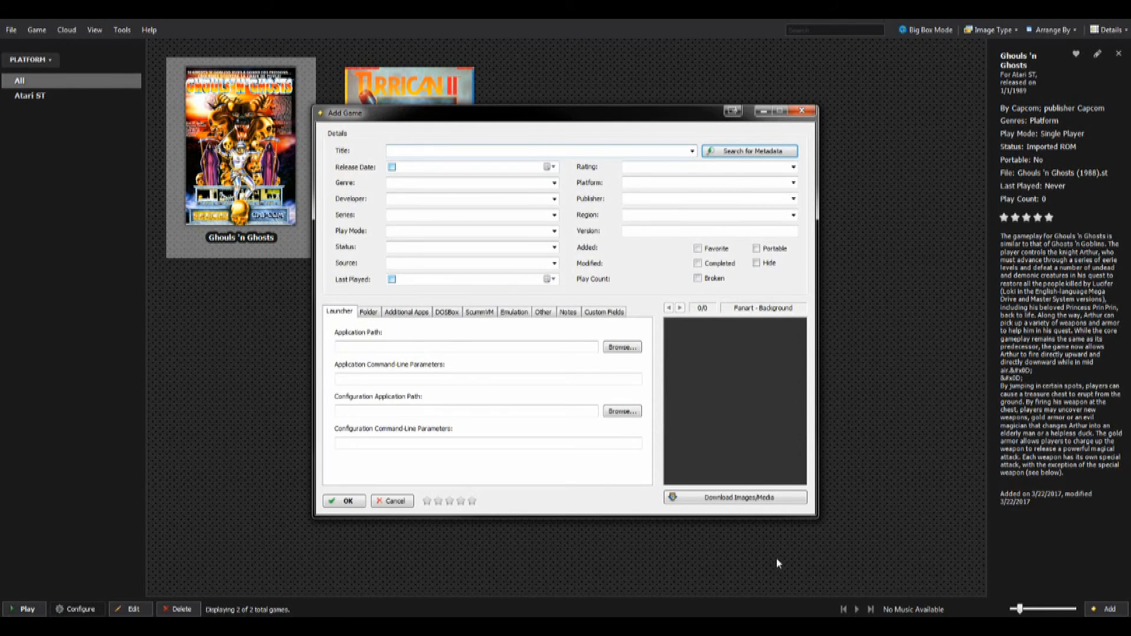
left_click(515, 312)
left_click(452, 338)
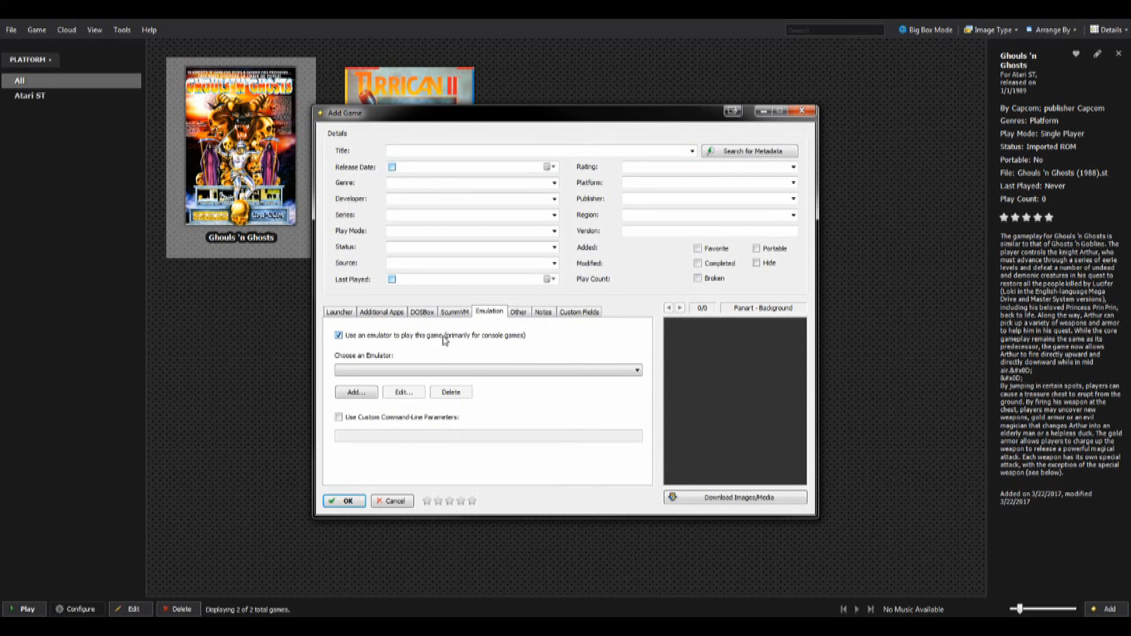
left_click(370, 371)
left_click(368, 382)
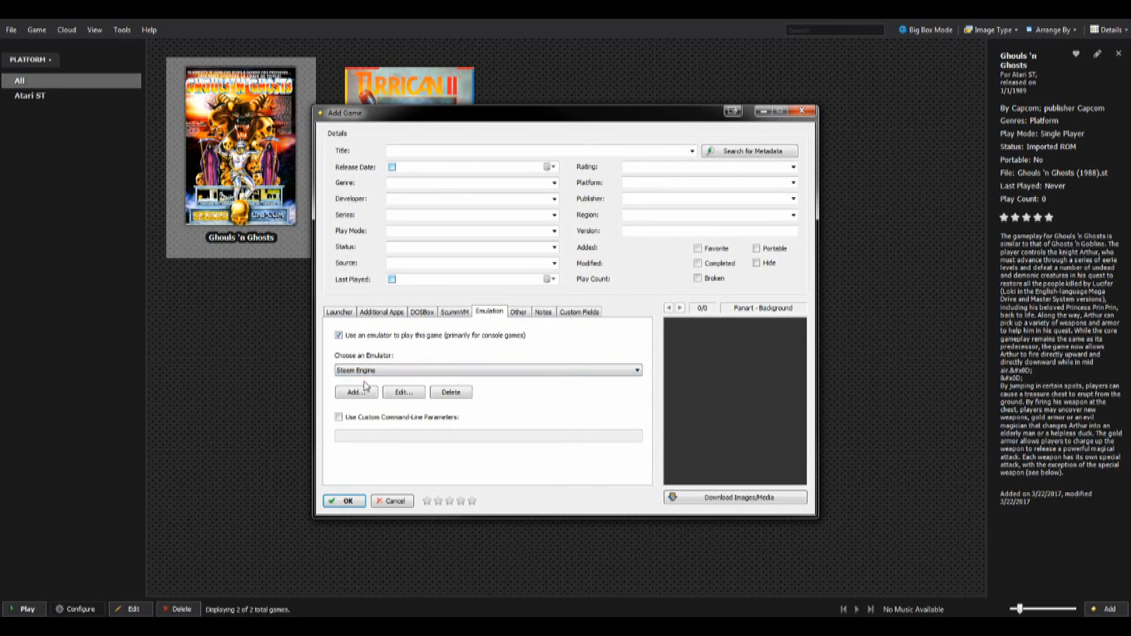
Set the new game's ROM file to Fire and Ice - Disk 1.st from F:\Emulators\Atari ST\games
left_click(340, 314)
left_click(627, 353)
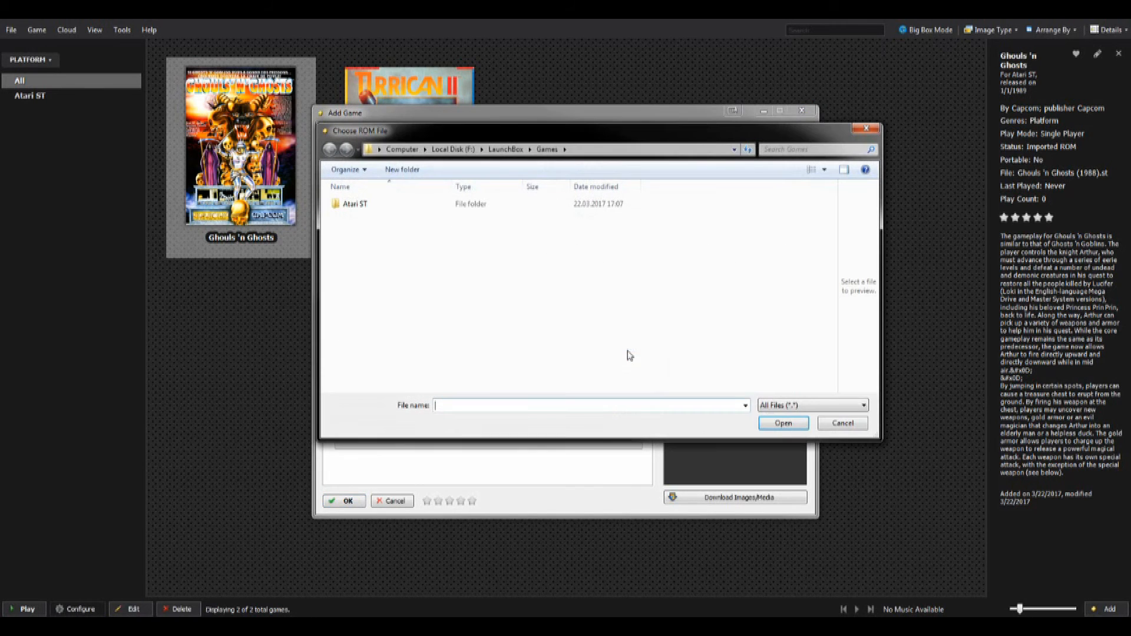
left_click(453, 149)
double_click(366, 217)
double_click(360, 204)
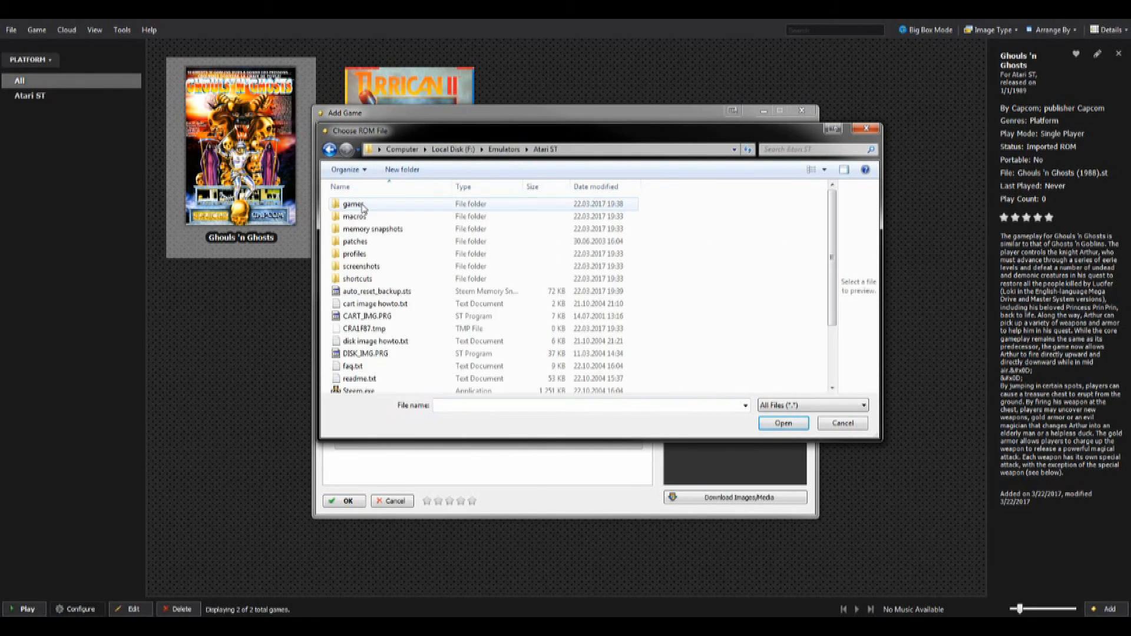
double_click(361, 204)
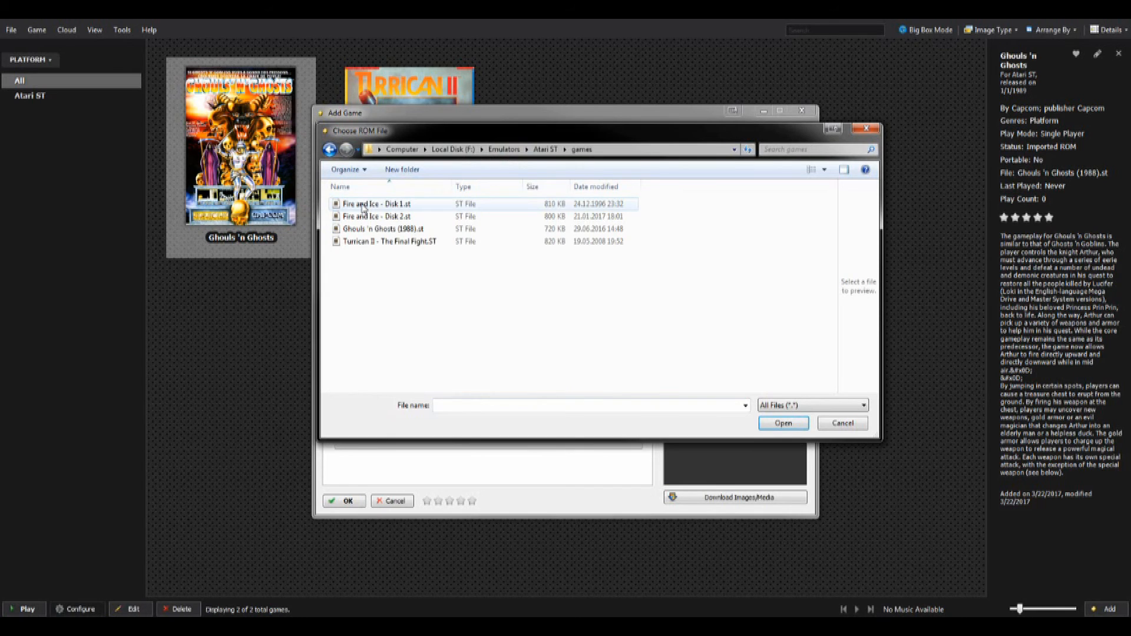
left_click(361, 206)
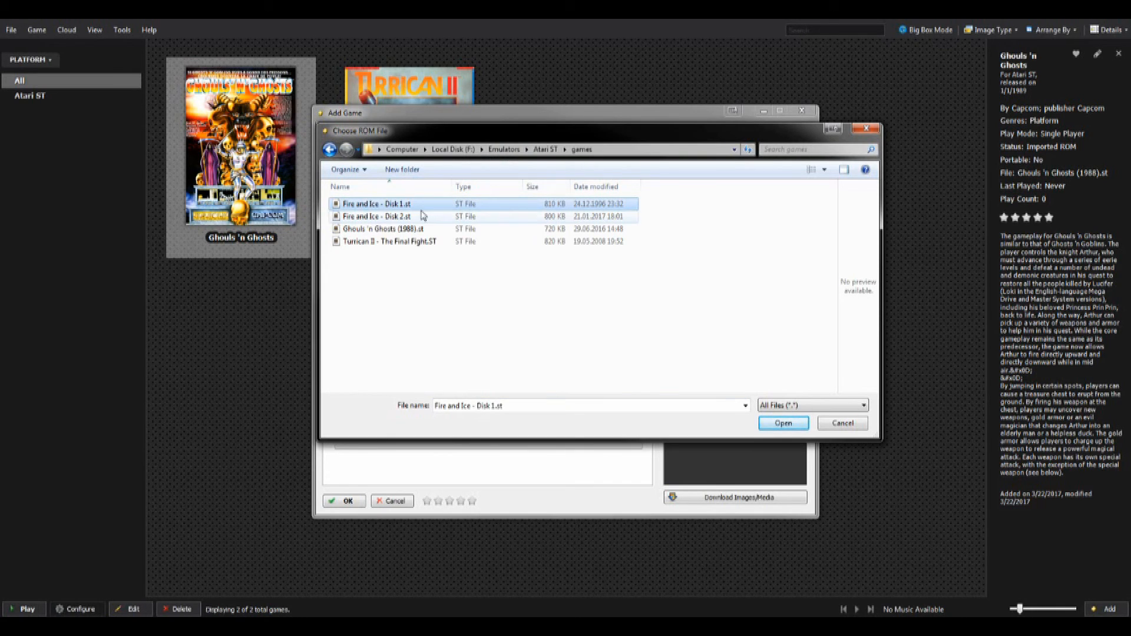
left_click(783, 423)
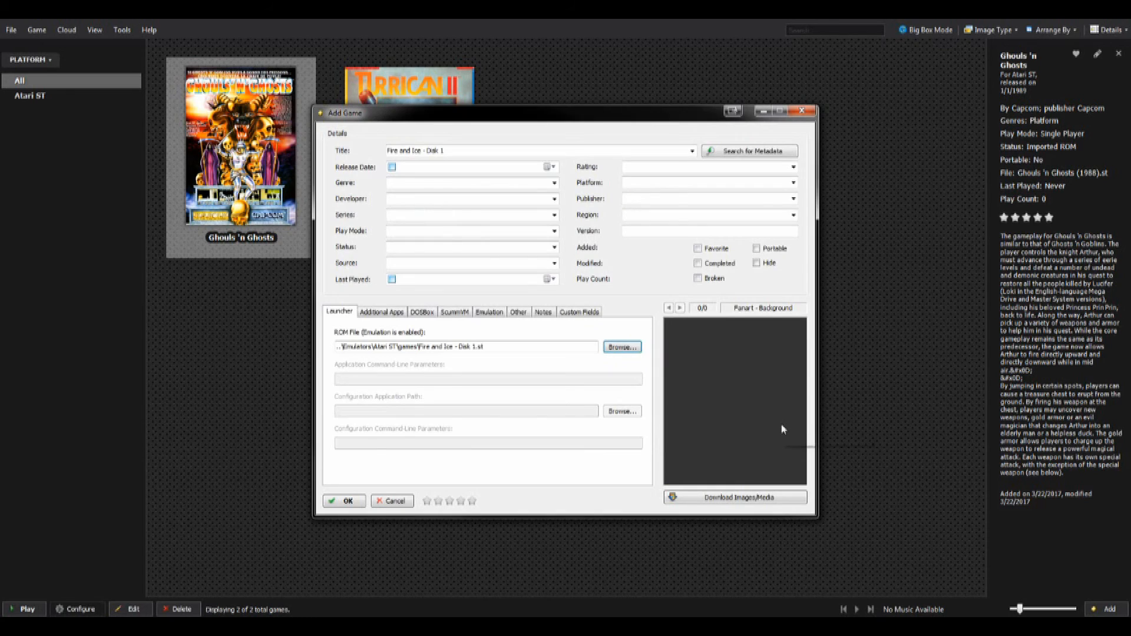
Shorten the new game's title to "Fire and Ice" by removing the disk suffix
left_click(460, 151)
left_click(458, 151)
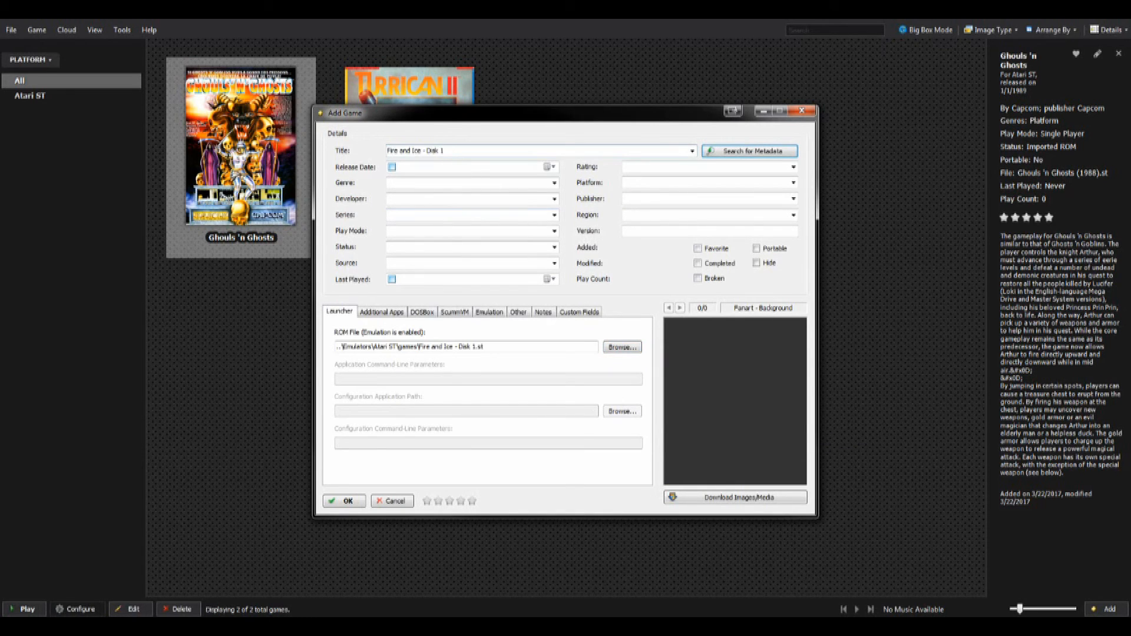
key("ctrl+shift+Left")
key("ctrl+shift+Left")
key("BackSpace")
Apply the Atari ST metadata for Fire & Ice: The Daring Adventures of Cool Coyote and download its images
left_click(716, 151)
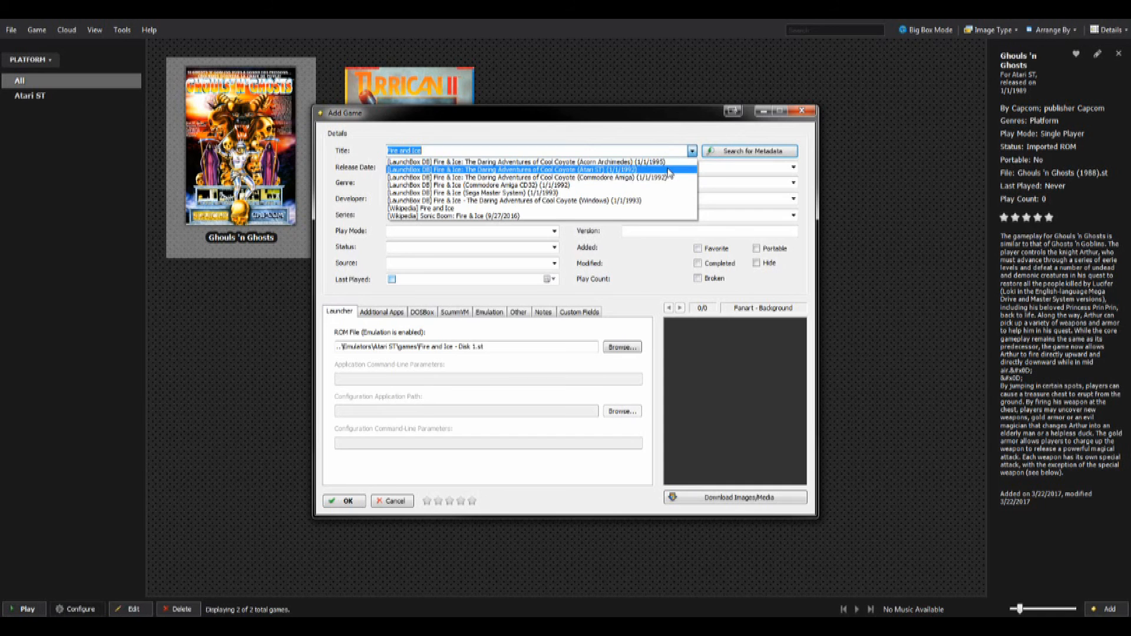
left_click(638, 171)
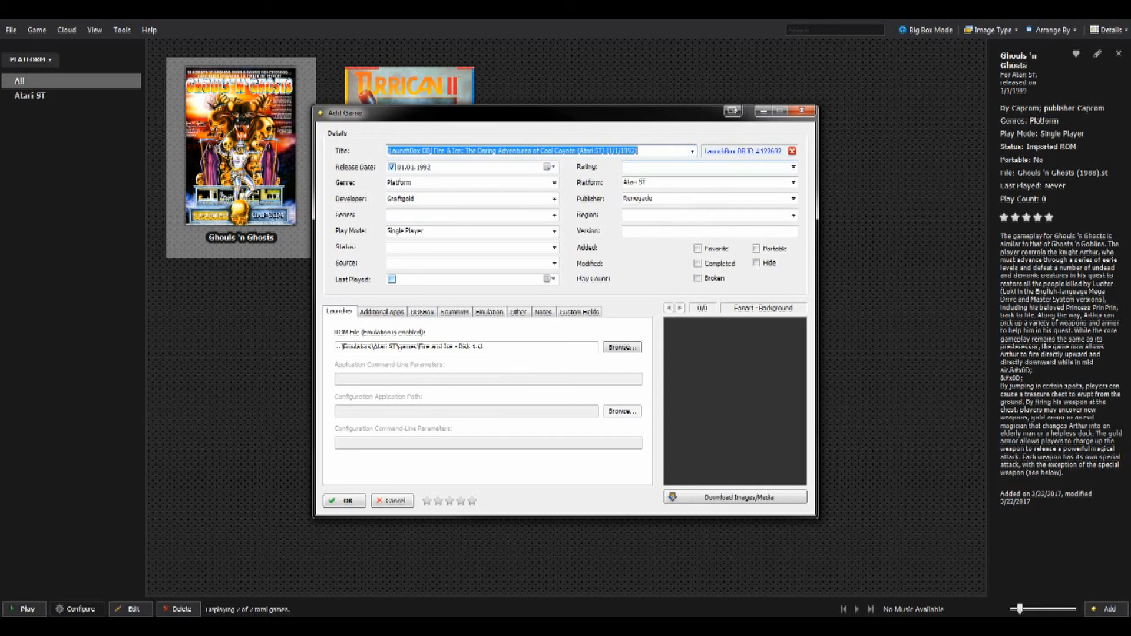
left_click(716, 499)
left_click(411, 451)
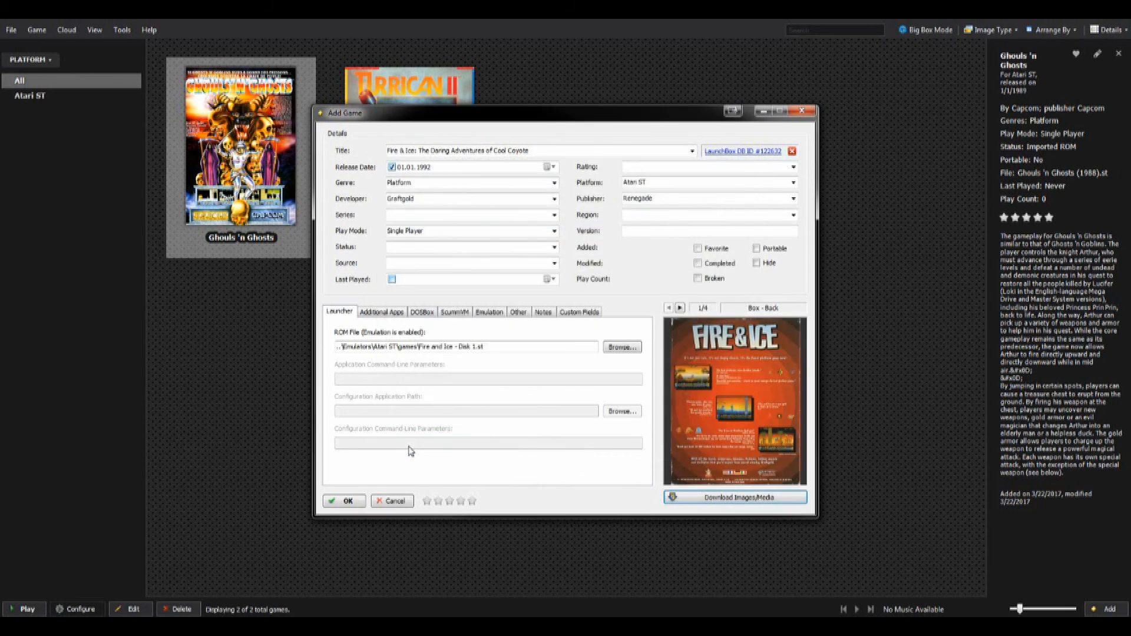
Enable custom command-line parameters for the game and enter an opening quote followed by the folder path F:\Emulators\Atari ST\games
left_click(490, 311)
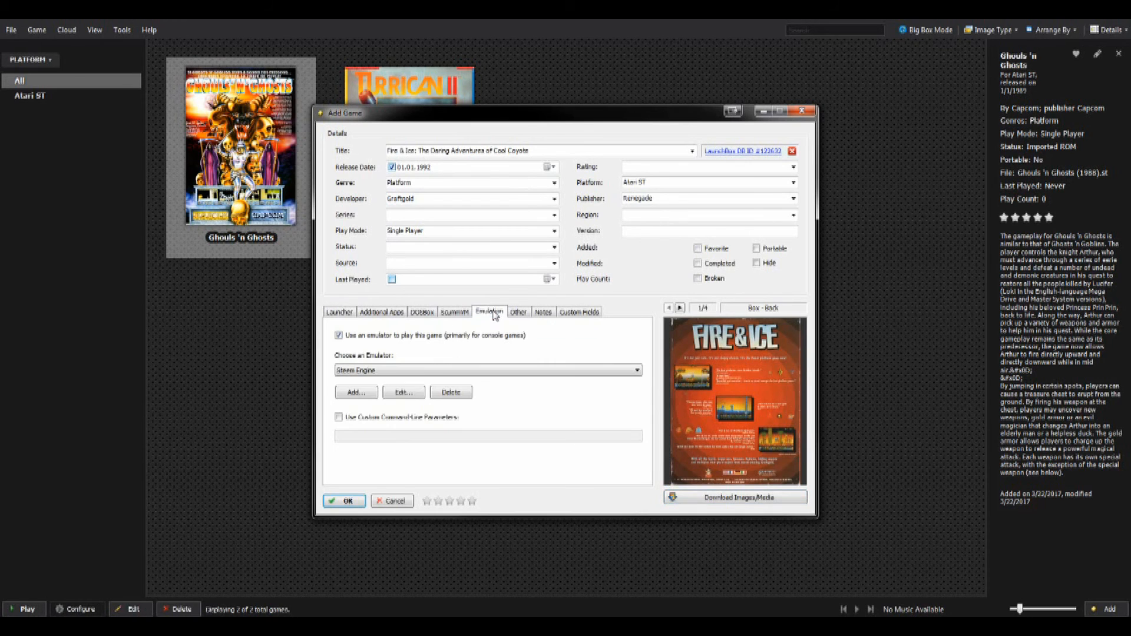
left_click(385, 419)
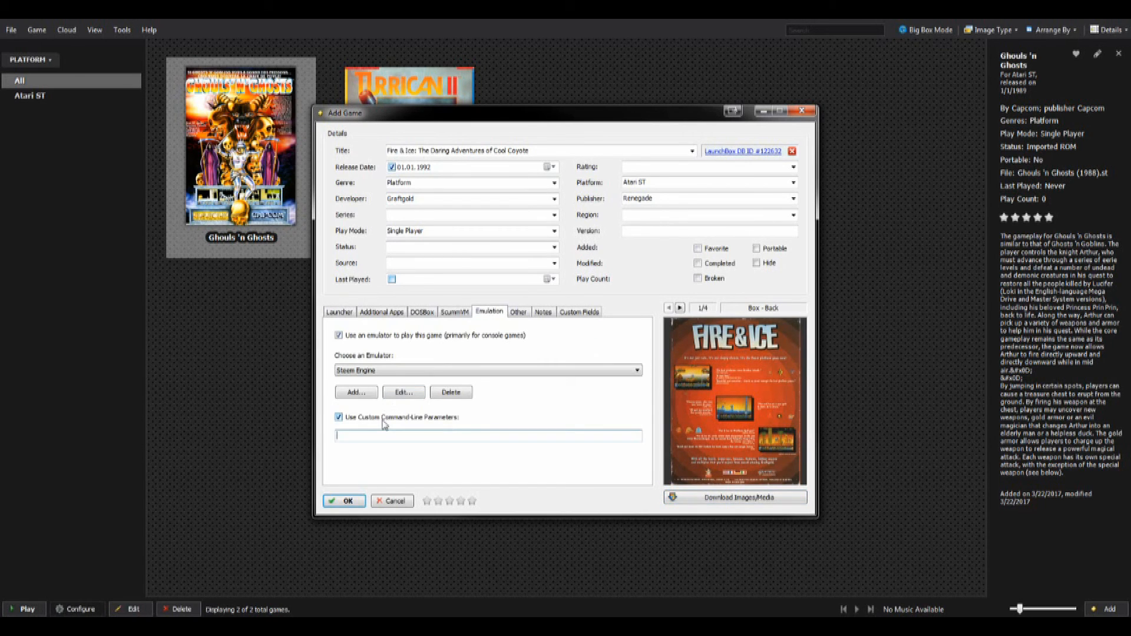
left_click(445, 626)
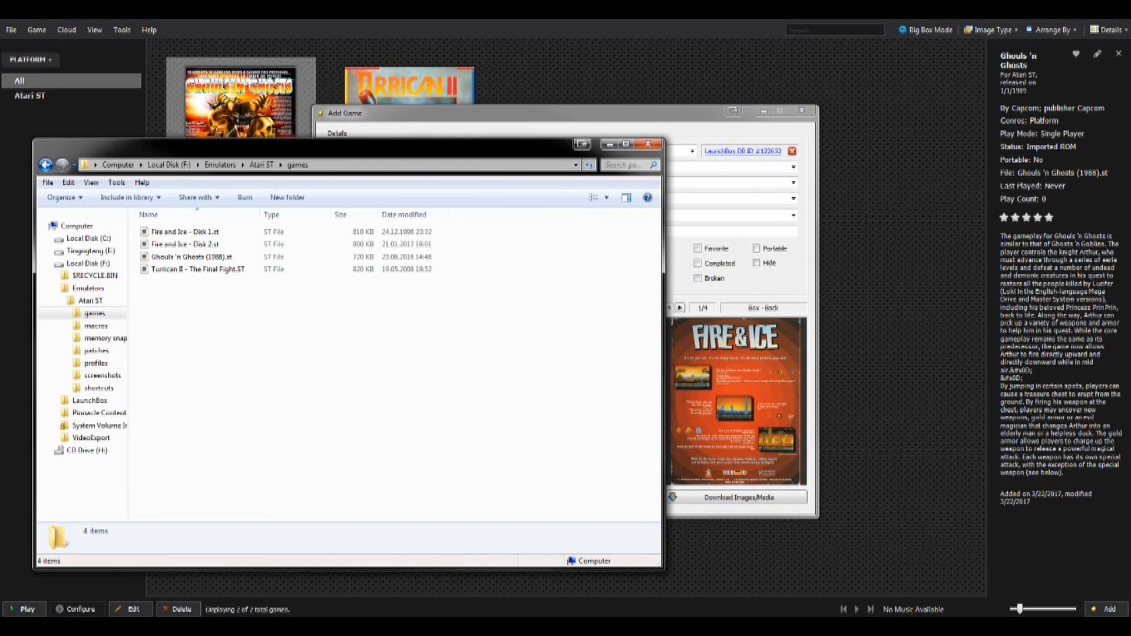
left_click_drag(330, 167, 828, 156)
left_click(830, 156)
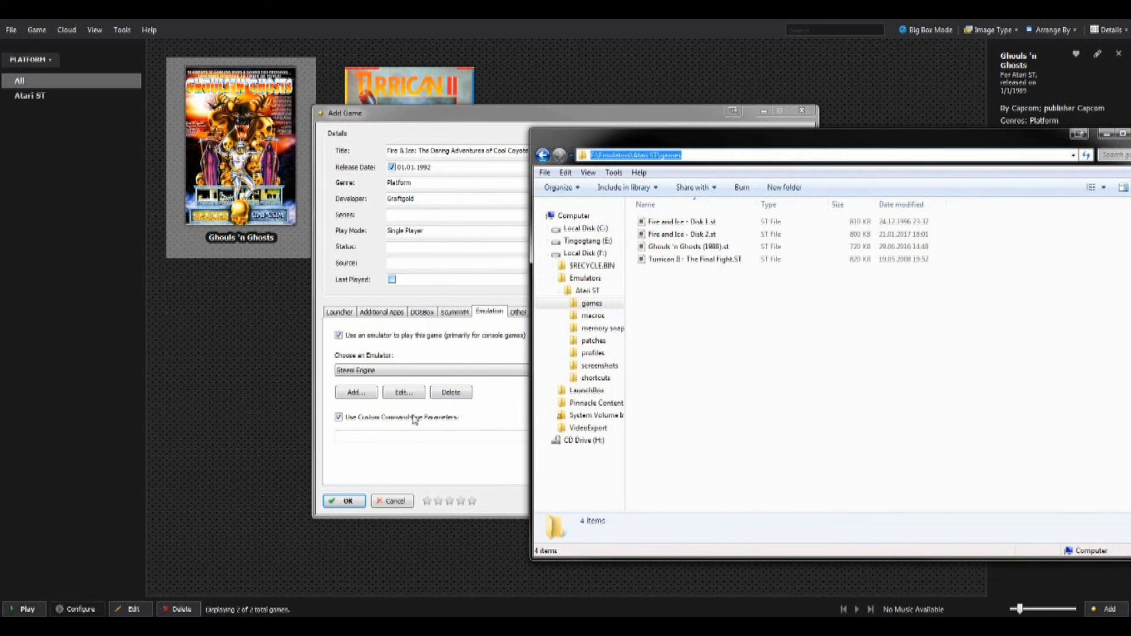
left_click(376, 437)
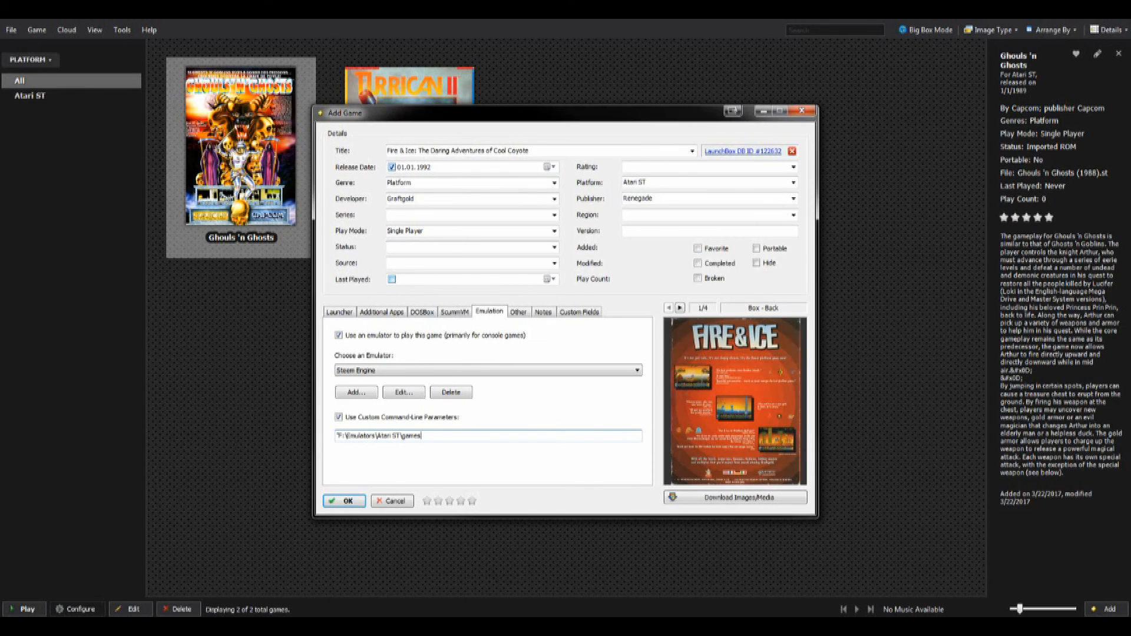
Copy the Disk 1 file name from the games folder and complete the parameter path with \Fire and Ice - Disk 1.st
key("alt+Tab")
left_click(686, 224)
key("F2")
left_click(719, 223)
left_click_drag(720, 223, 607, 233)
left_click(424, 437)
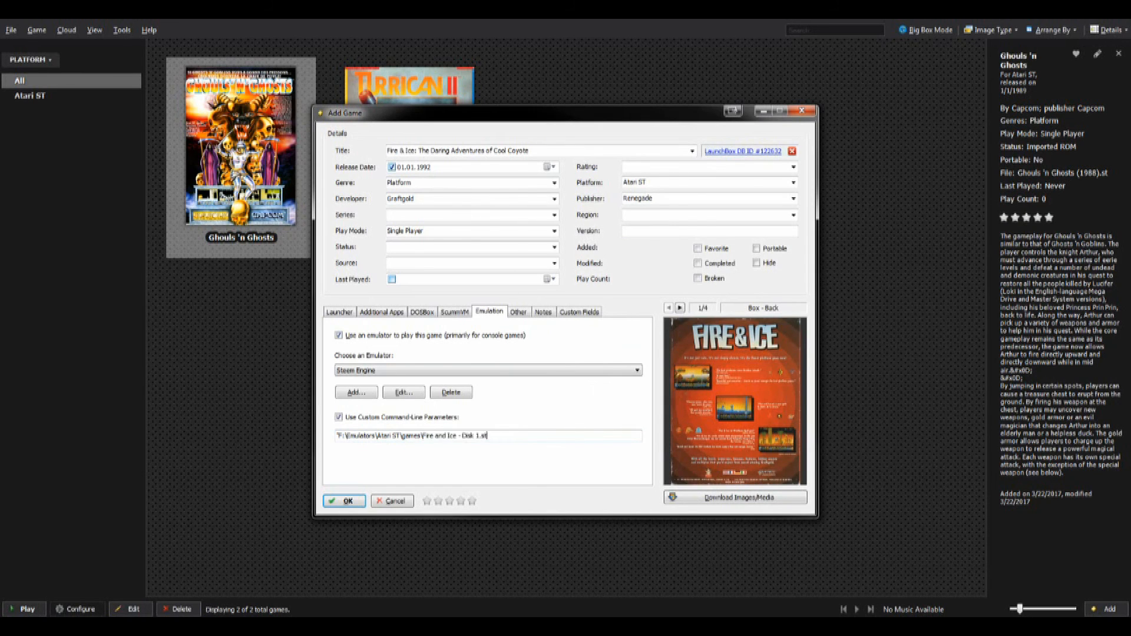
Add the quoted path of Fire and Ice - Disk 2.st in the same folder as a second parameter and save the game
key("ctrl+a")
key("ctrl+c")
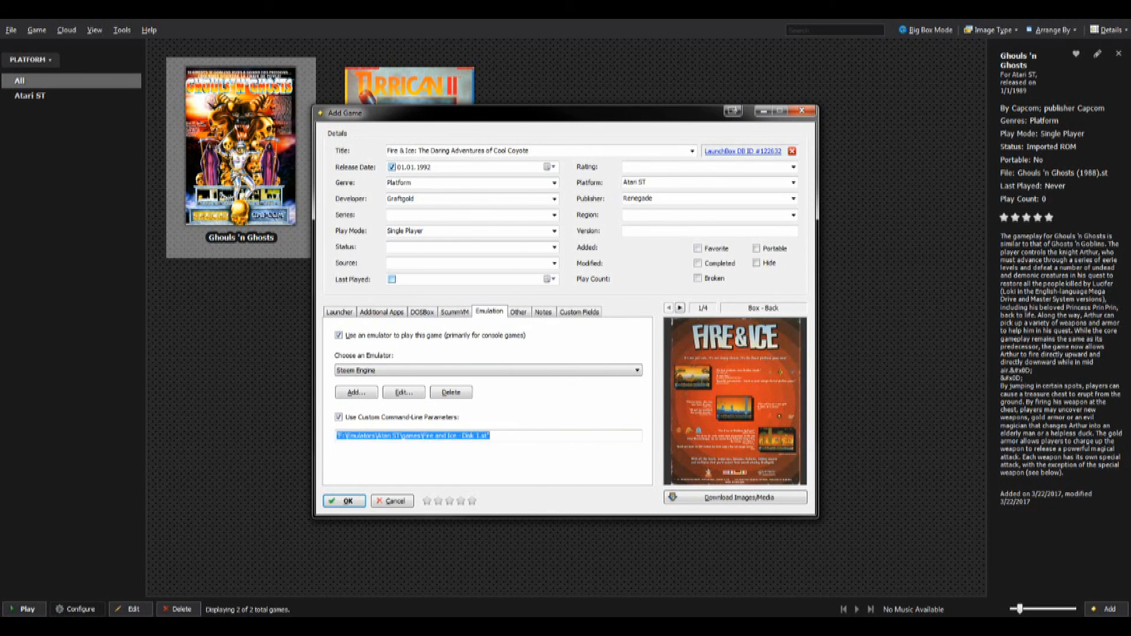
left_click(492, 436)
key("ctrl+v")
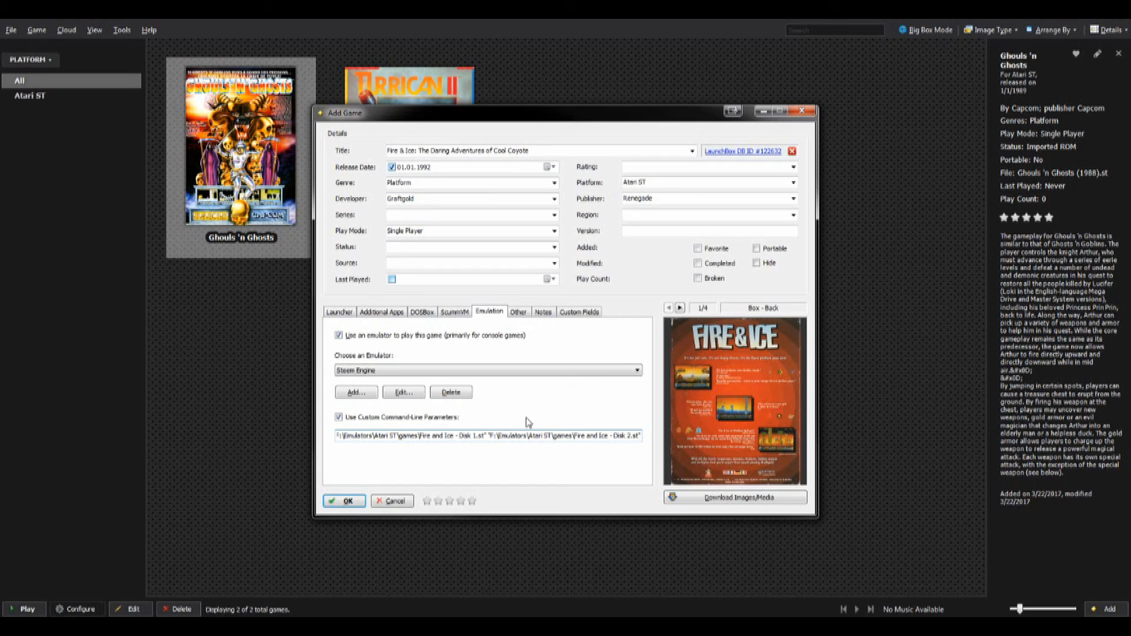
left_click(361, 506)
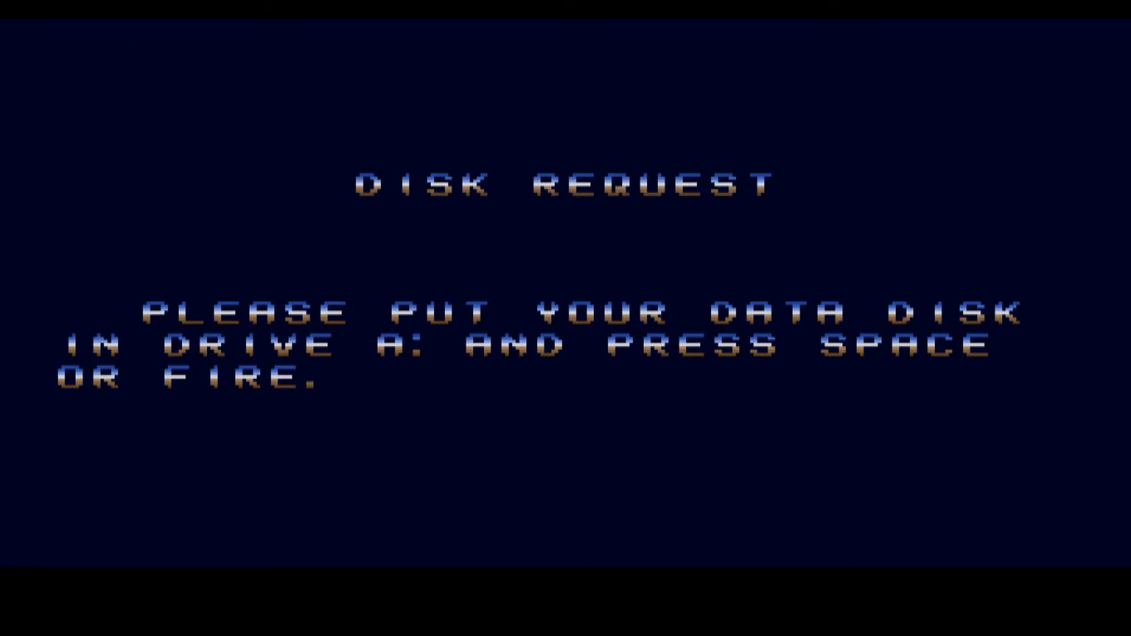
key("space")
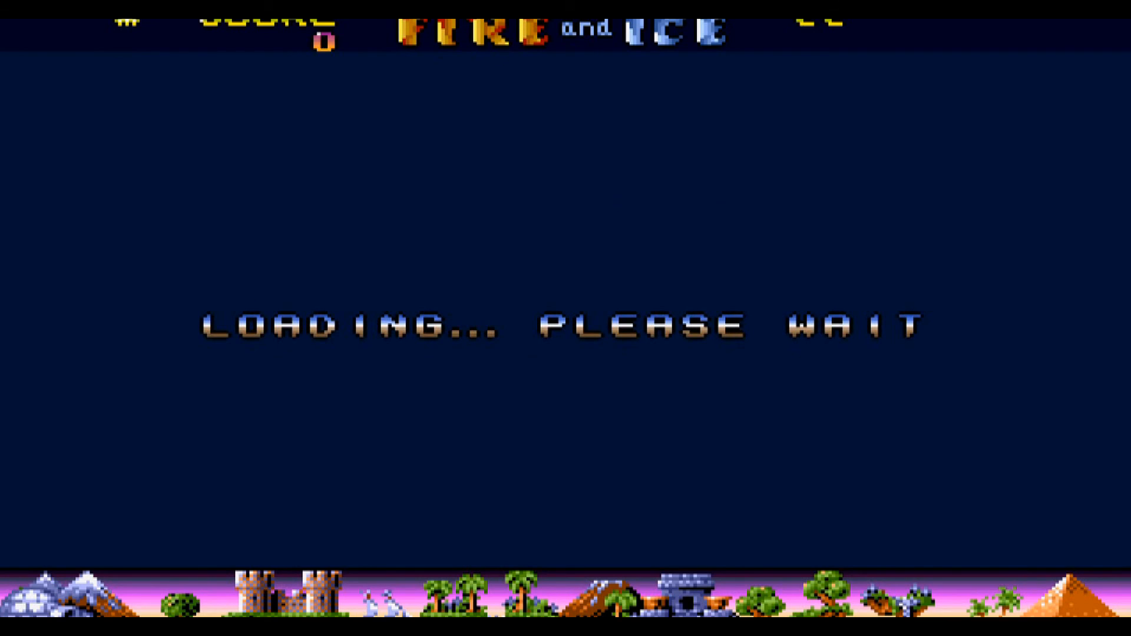
key("Right")
key("space")
key("space")
key("space")
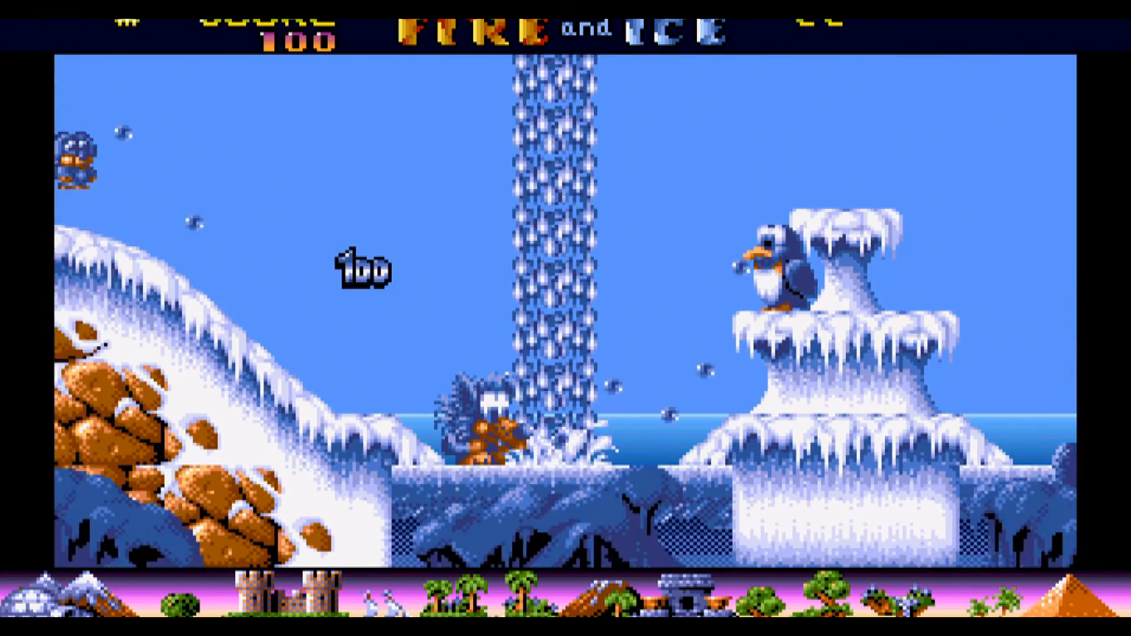
key("Right")
key("space")
key("Up")
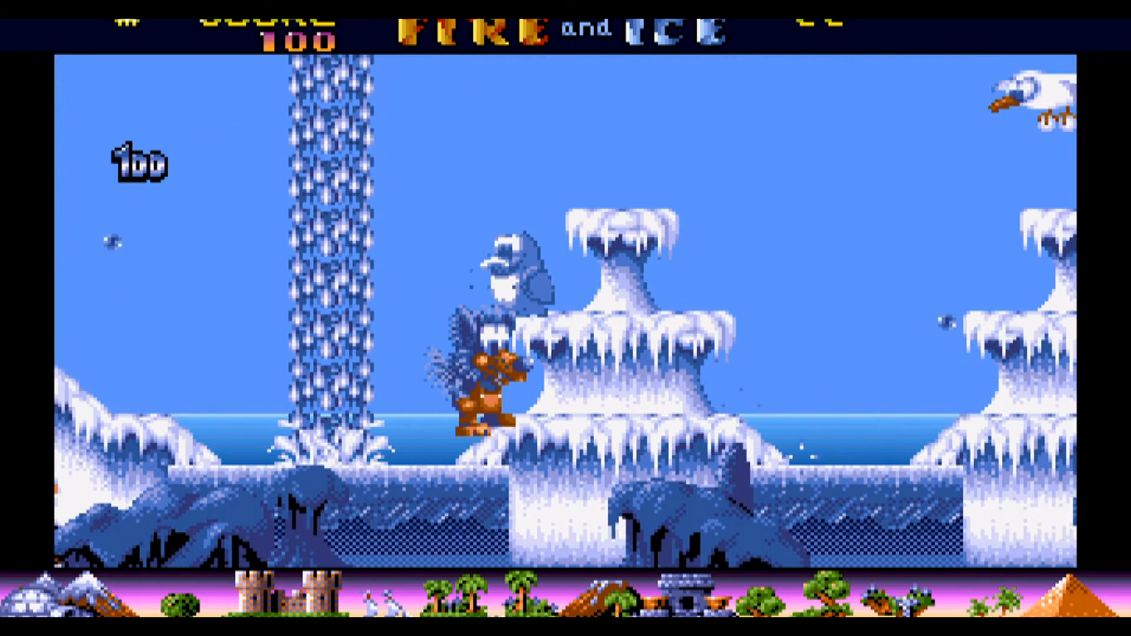
key("Right")
key("Up")
key("space")
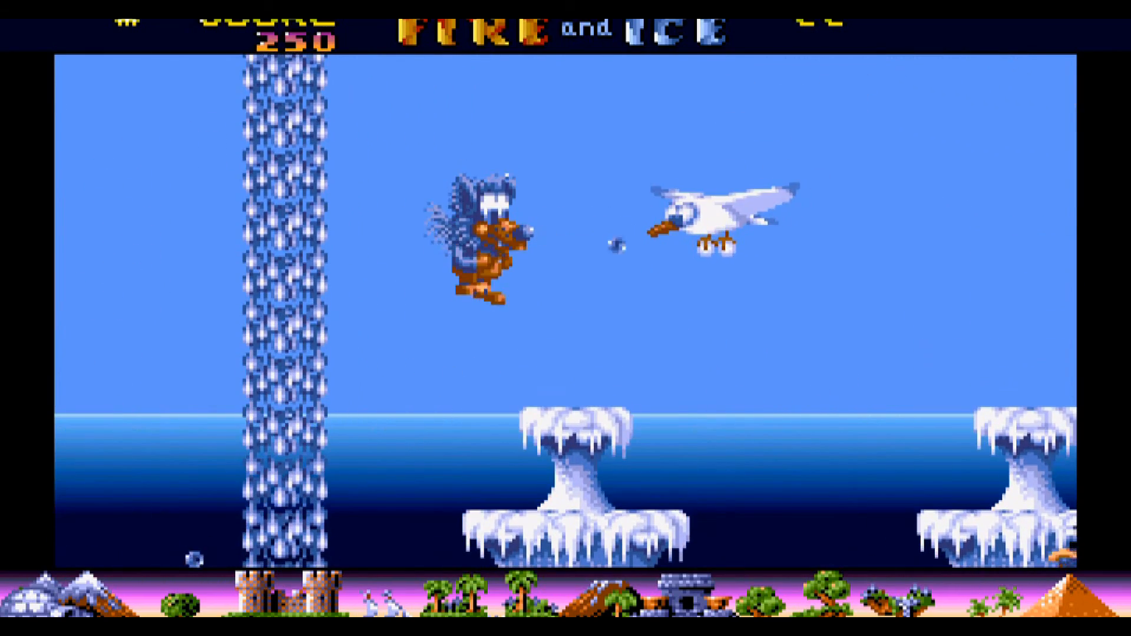
key("space")
key("space")
key("Left")
key("Up")
key("Right")
key("Up")
key("space")
key("space")
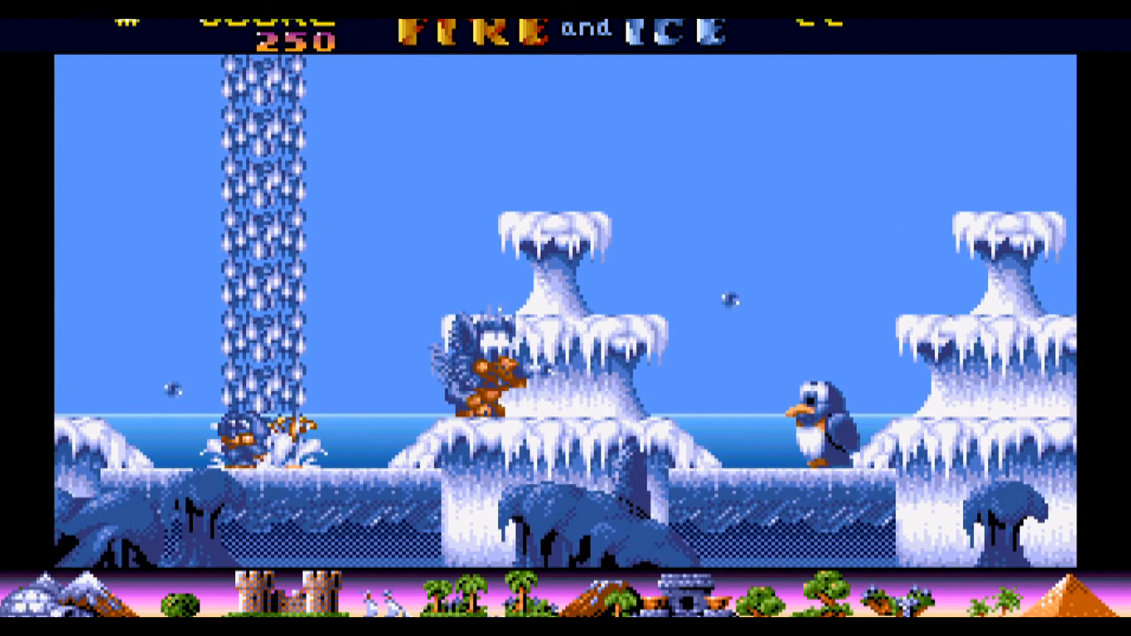
key("Right")
key("space")
key("Right")
key("space")
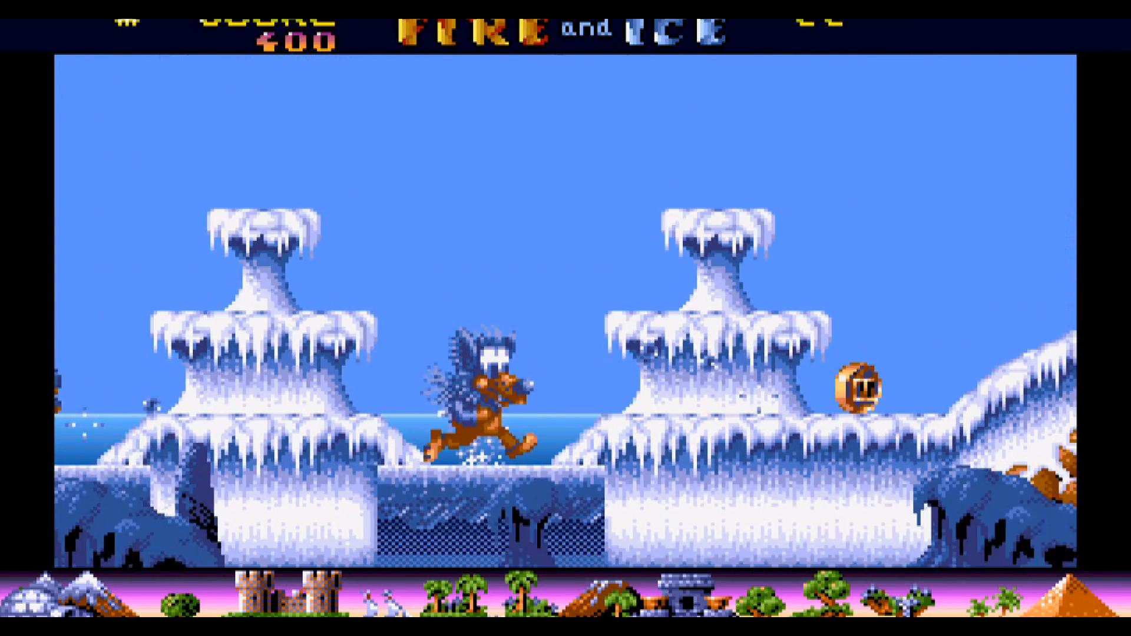
key("space")
key("Left")
key("Left")
key("Up")
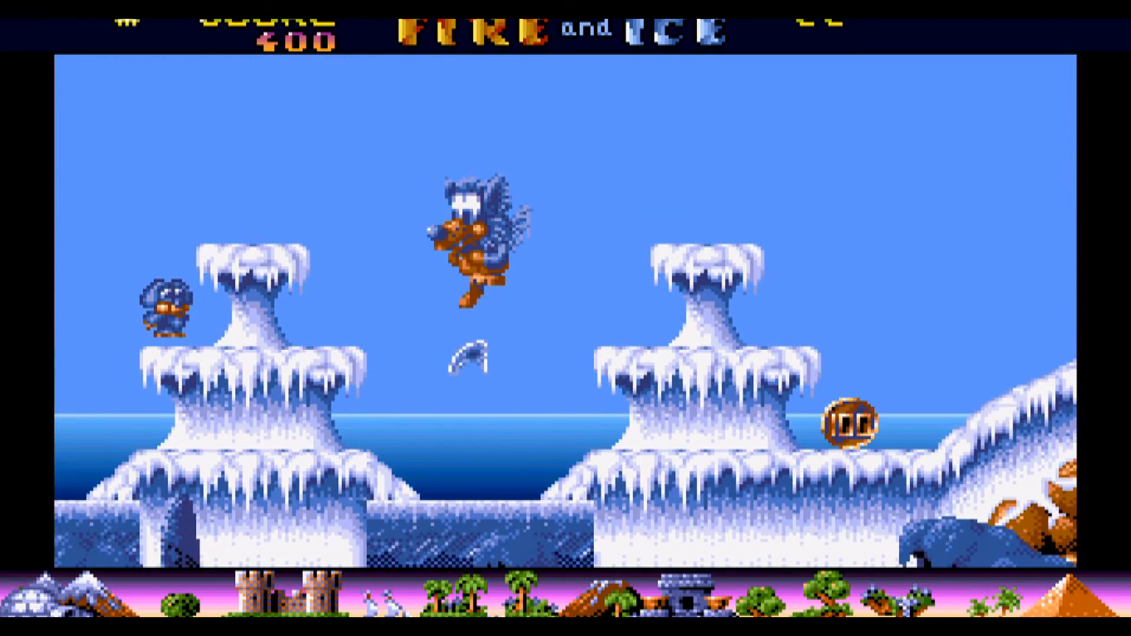
key("Right")
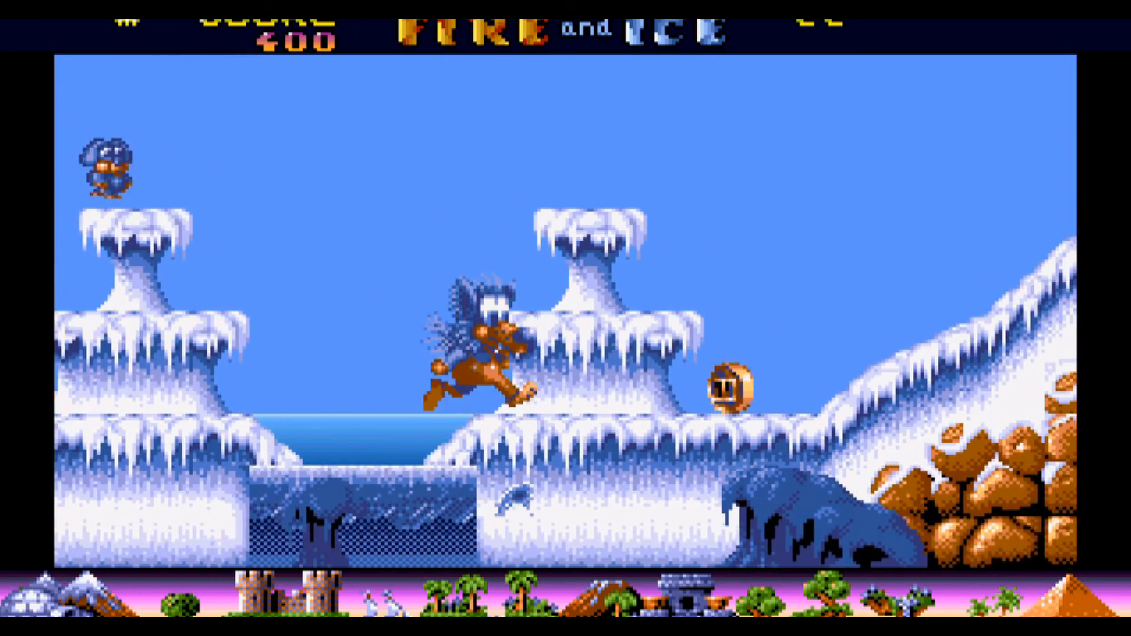
key("Up")
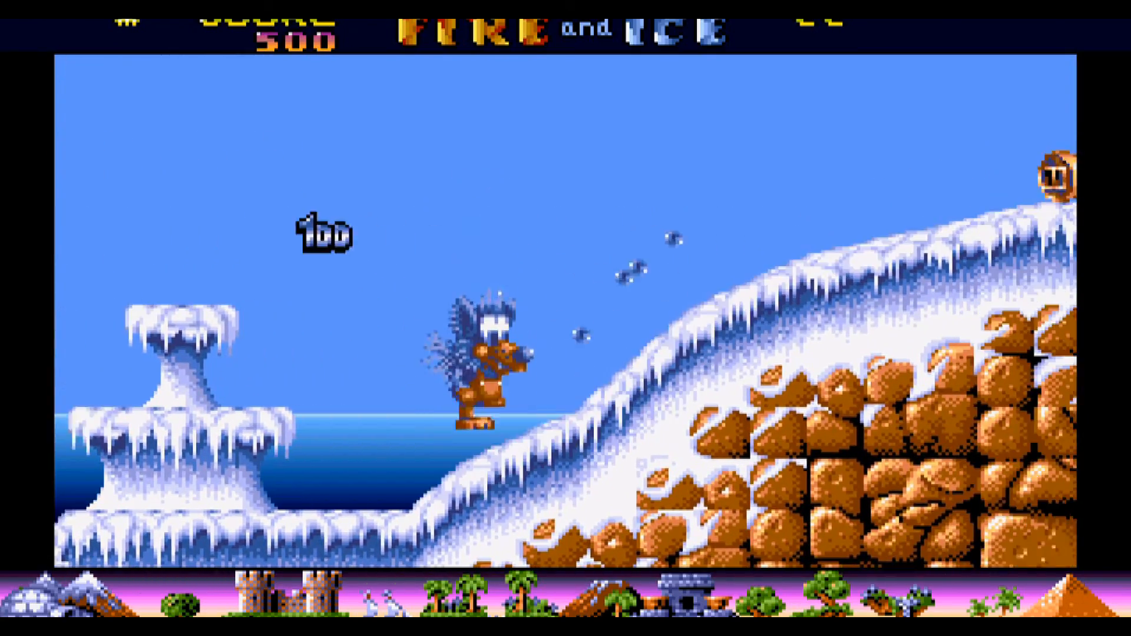